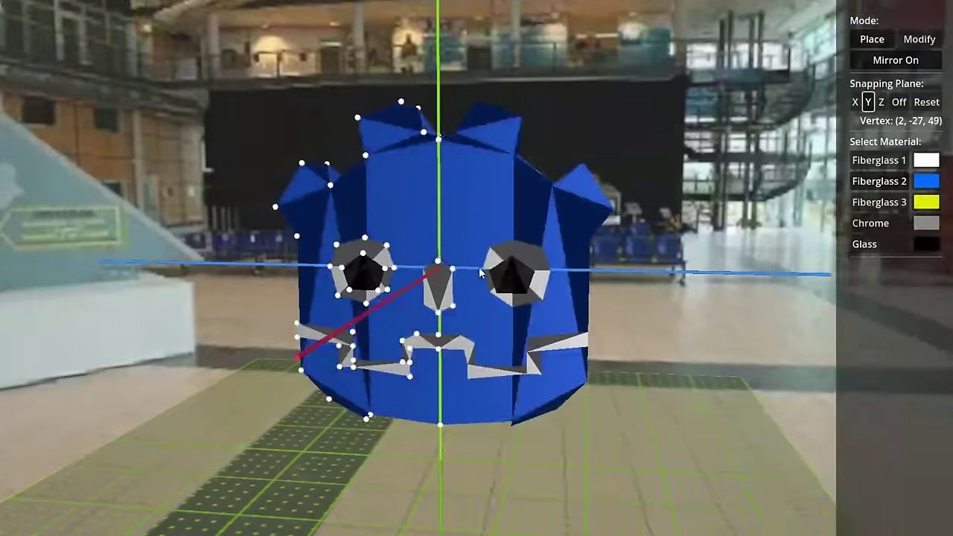
- Change the Fiberglass 2 material colour to light blue, hex 76aeff
click(928, 181)
drag(884, 194, 874, 173)
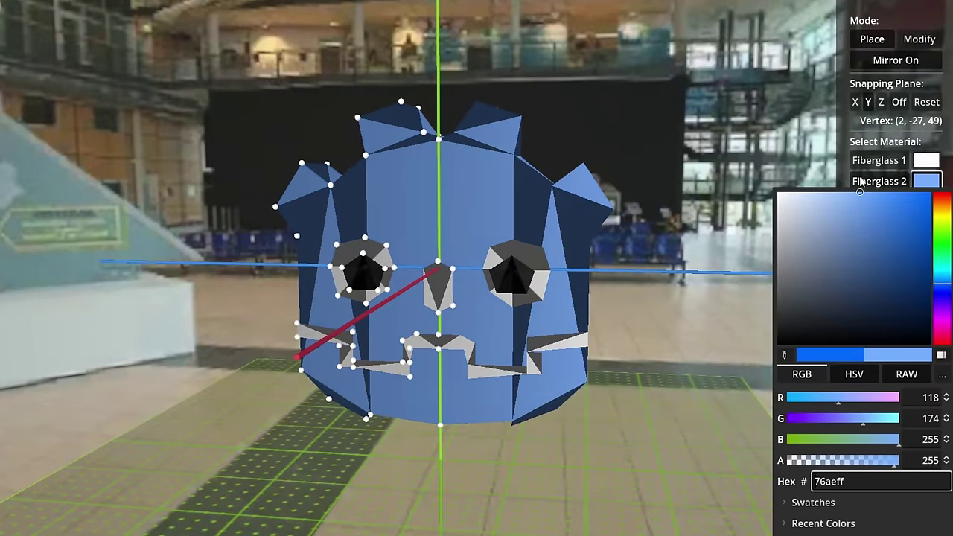
click(860, 185)
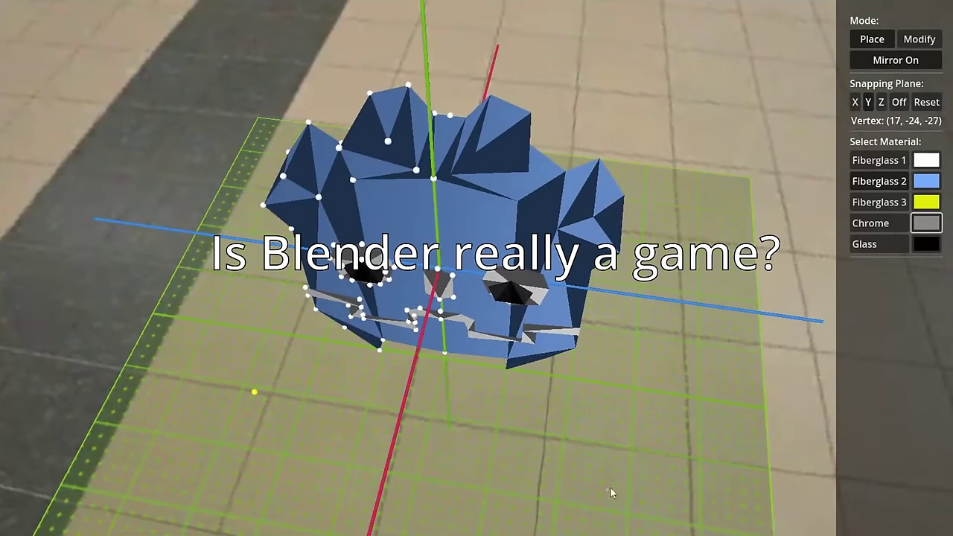
- Place a second vertex on the Y snapping plane in front of the head model and deselect the pending points
click(580, 459)
scroll(470, 418, down, 15)
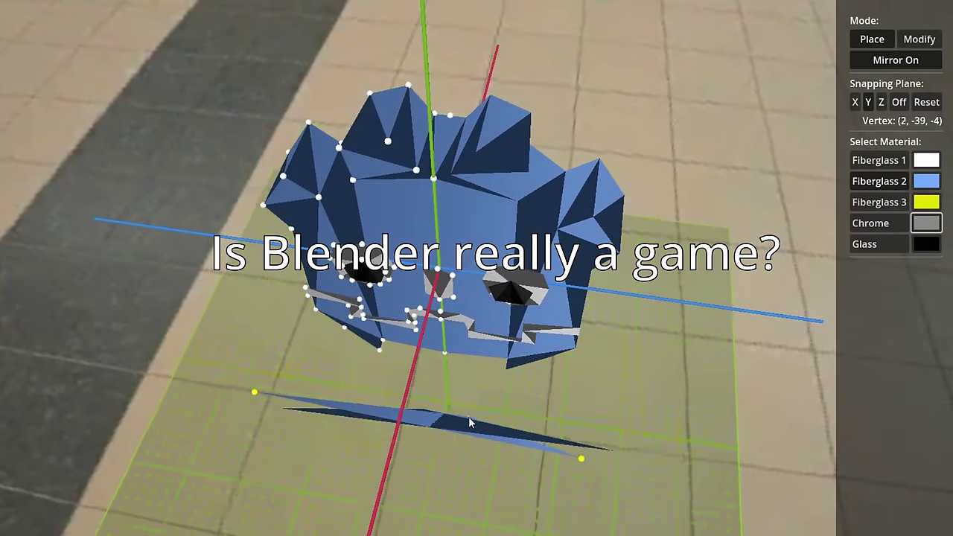
scroll(431, 414, up, 20)
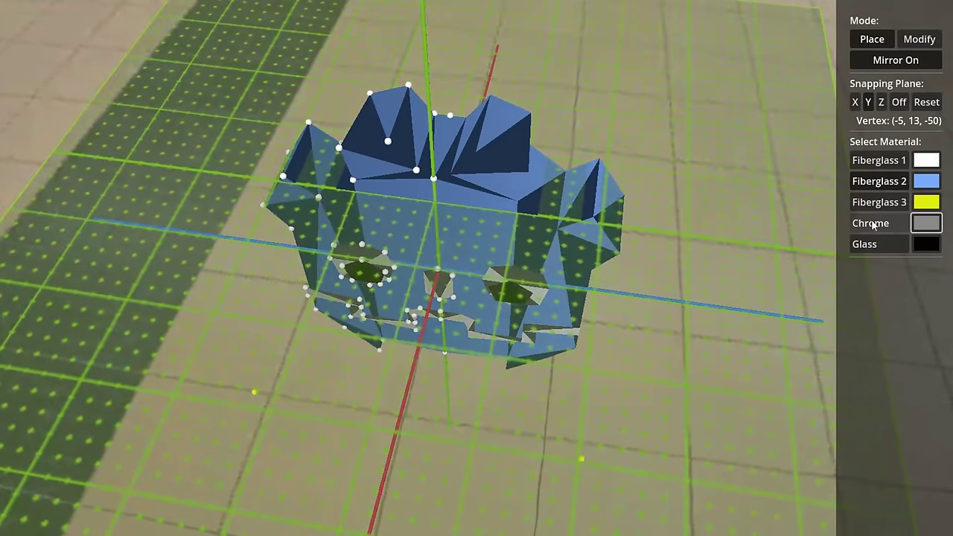
right_click(210, 321)
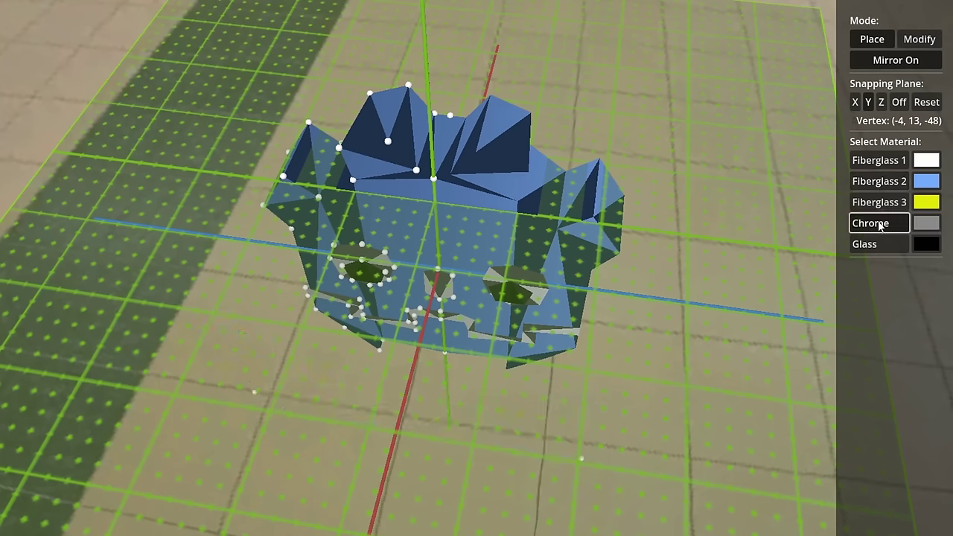
scroll(463, 300, down, 20)
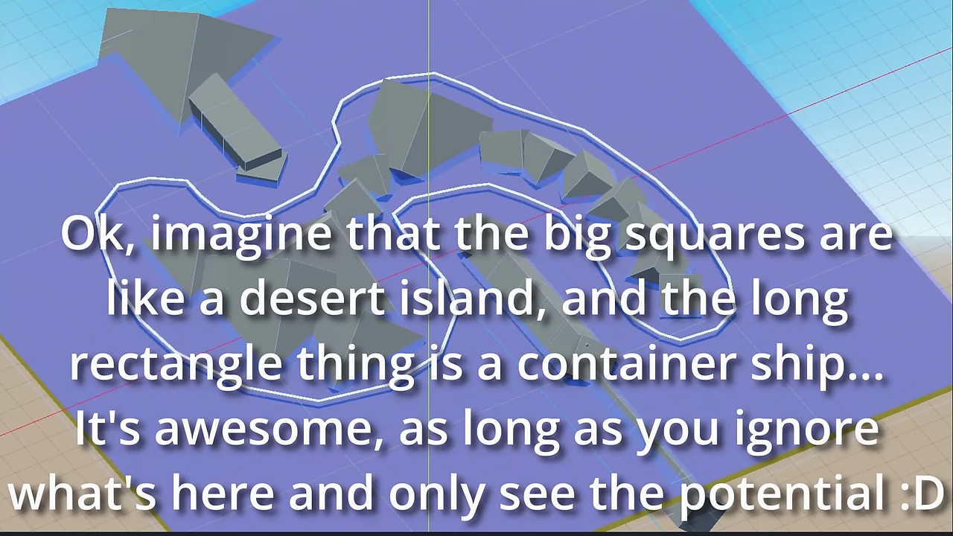
scroll(489, 447, up, 4)
scroll(193, 397, down, 3)
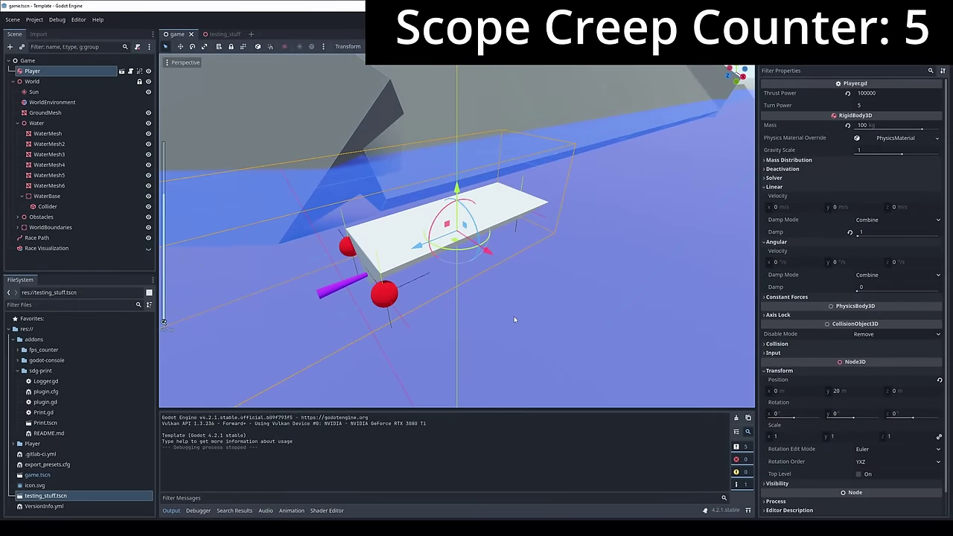
- Test-drive and steer the boat in the game's debug run, restarting it once before closing the run
middle_drag(481, 286, 309, 206)
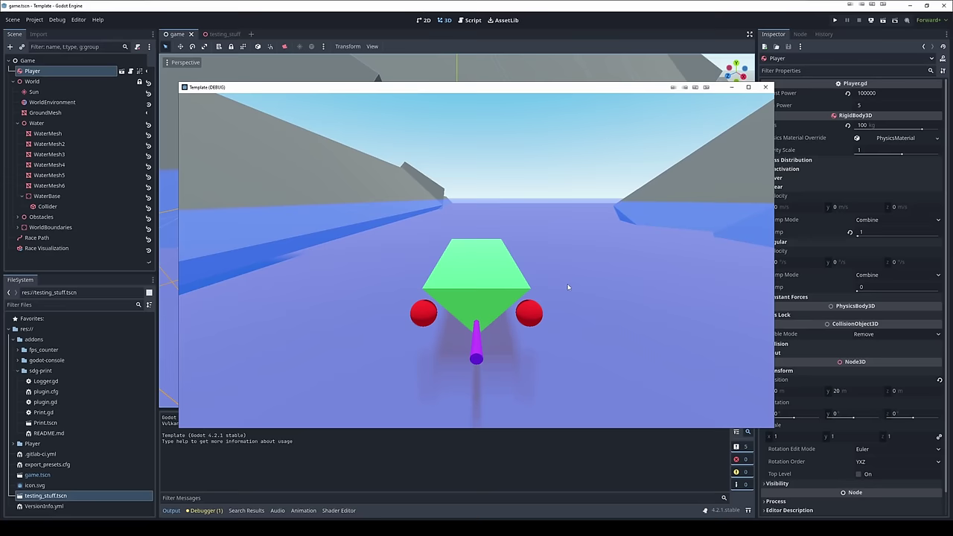
key(a)
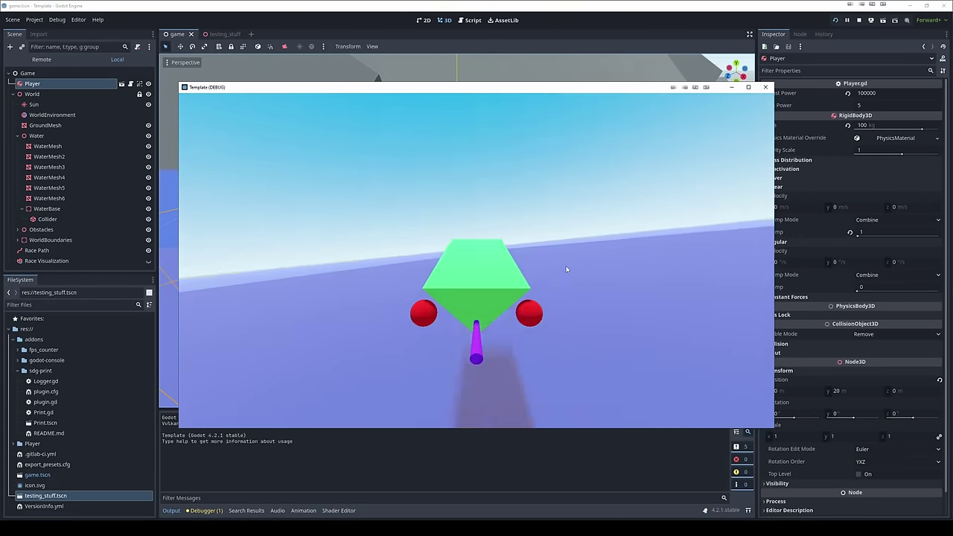
click(836, 20)
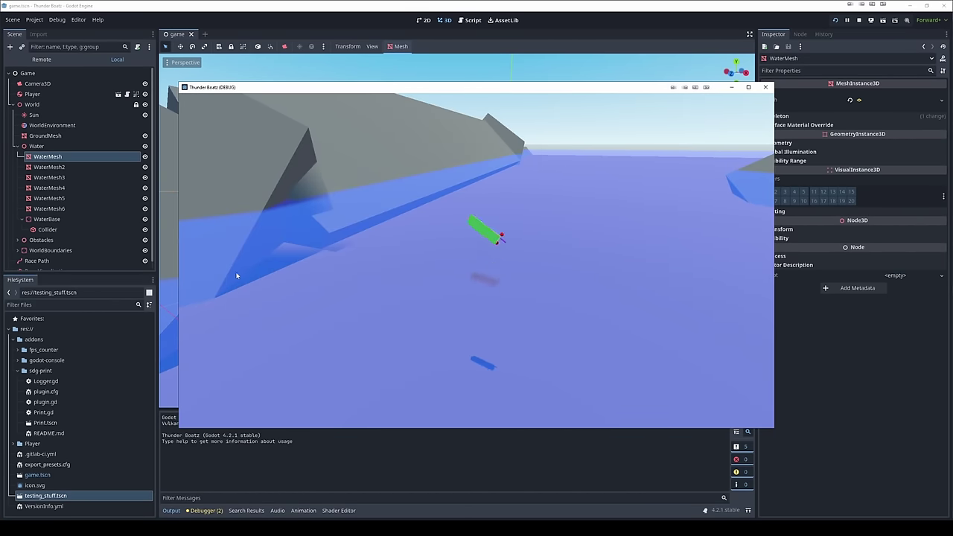
click(765, 87)
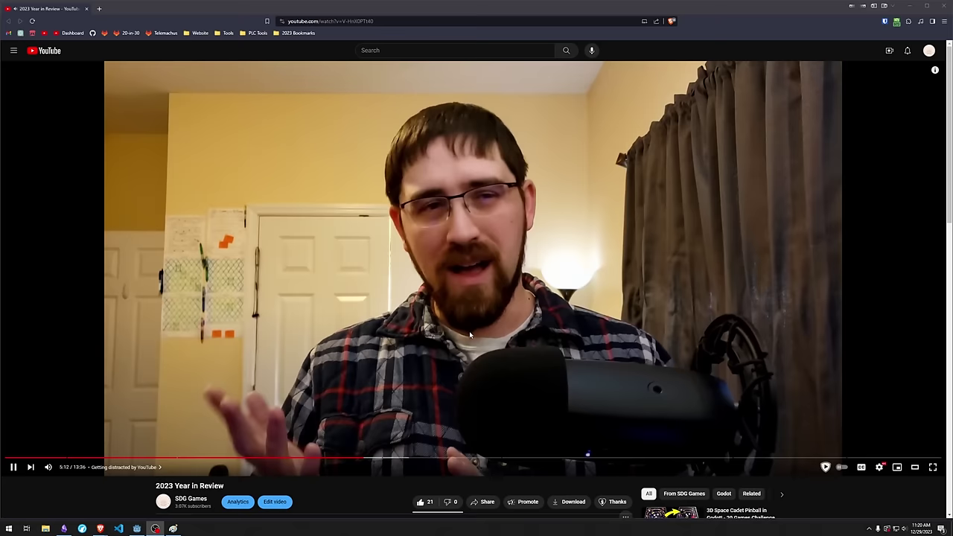
- Pause the 2023 Year in Review video and check the current date in the system calendar
click(461, 359)
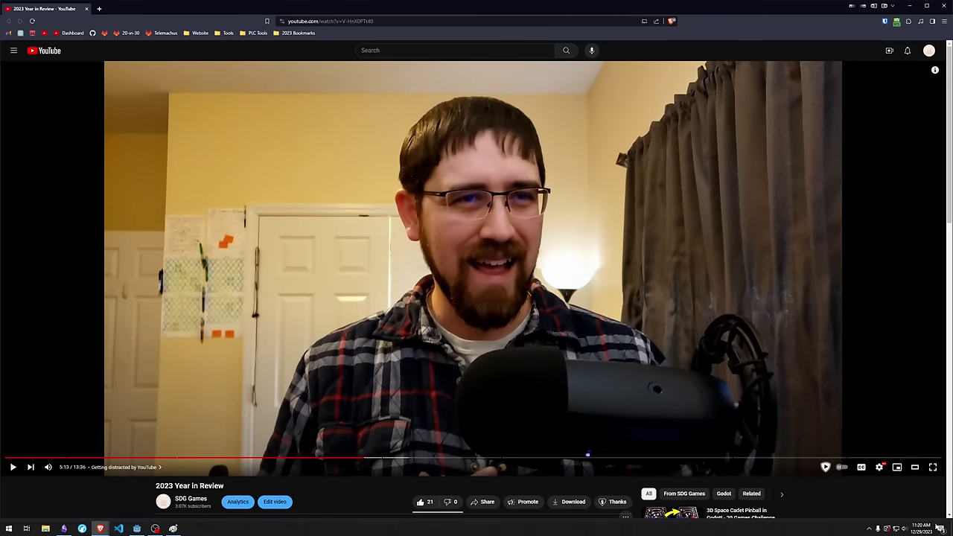
click(921, 529)
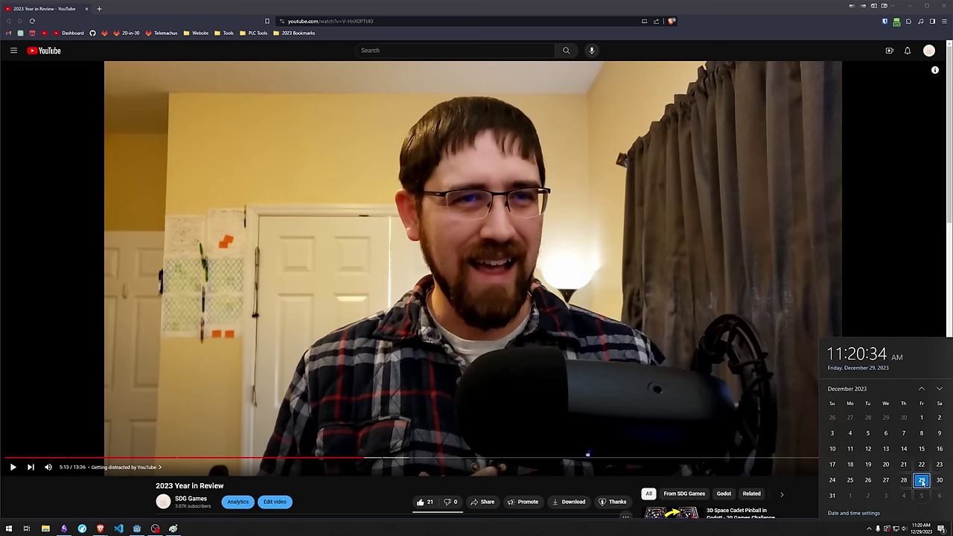
- Close the browser and run the Need for Thunder project from the Godot editor
click(943, 9)
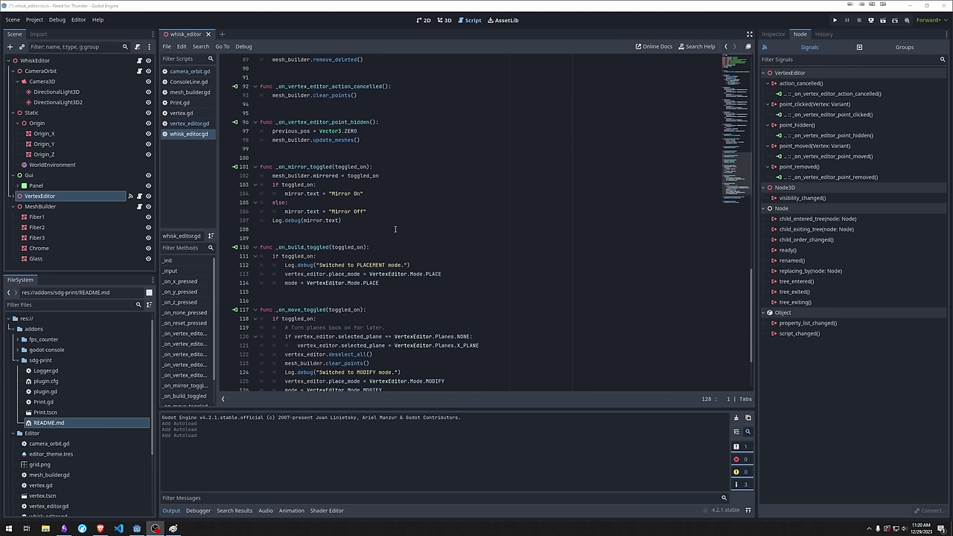
key(F5)
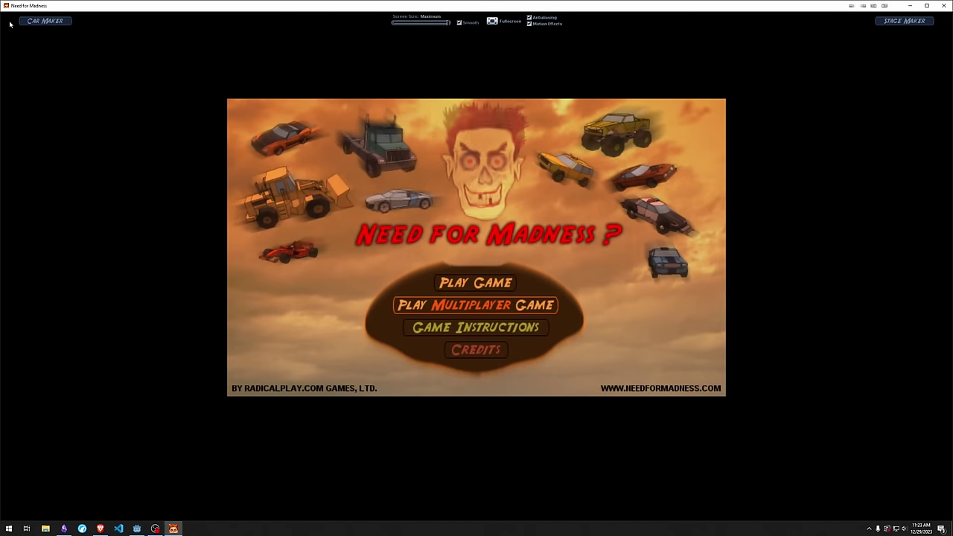
- Enter the Car Maker in Need for Madness and view its import and export options, leaving without importing
click(41, 21)
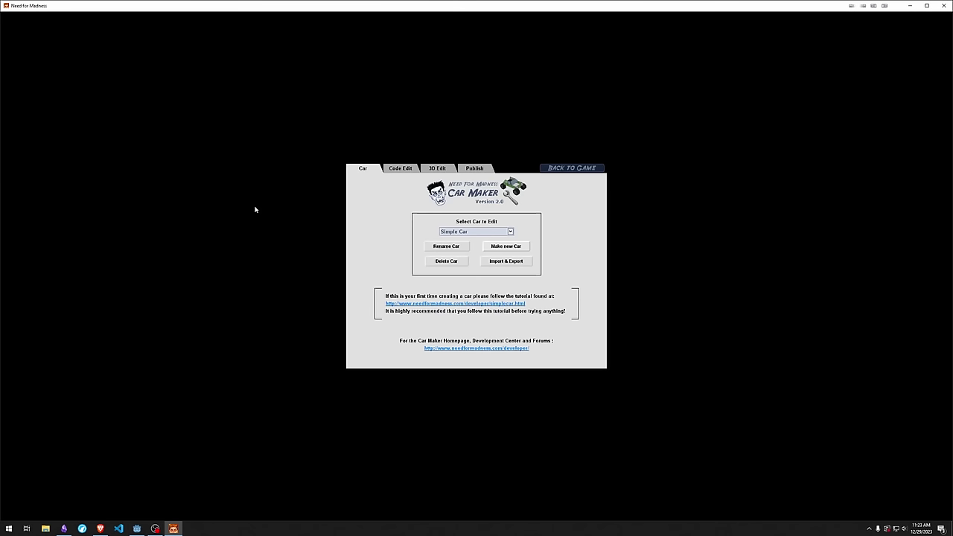
click(492, 262)
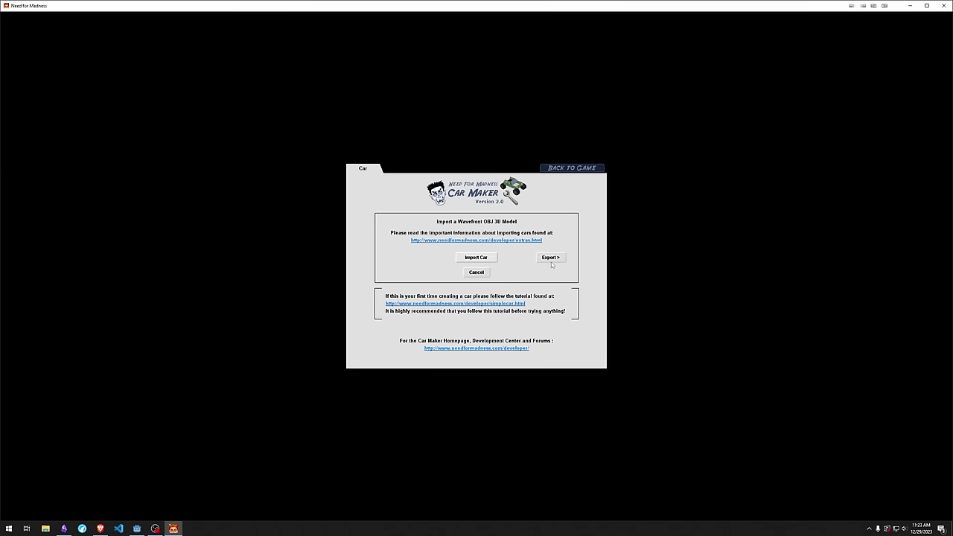
click(473, 273)
- Examine how the Simple Car's code defines its colours, scale and polygon points, and close the game
click(400, 169)
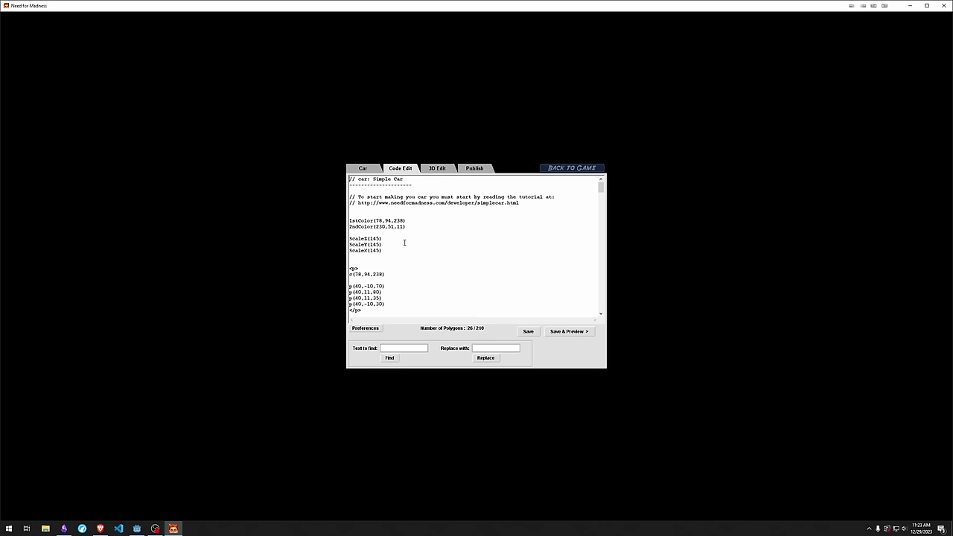
scroll(365, 247, down, 7)
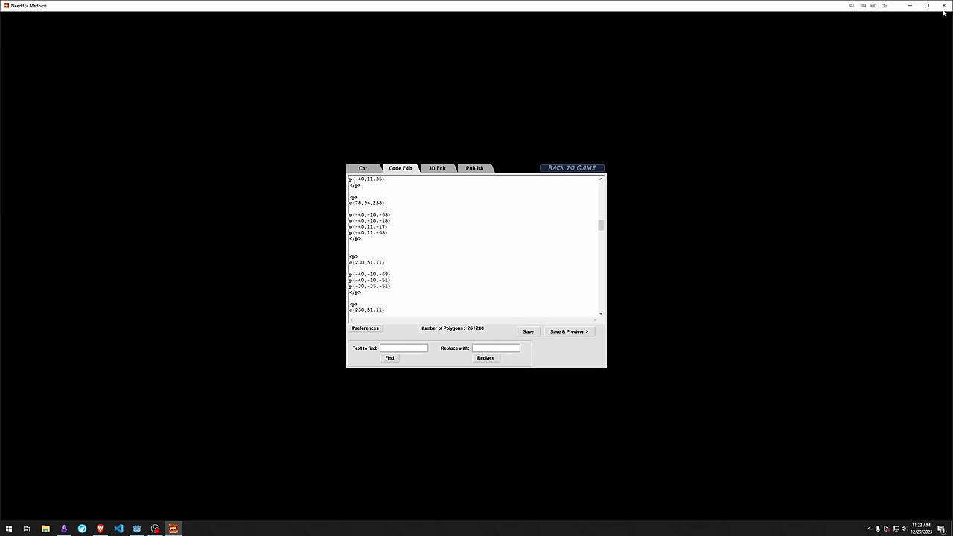
click(944, 7)
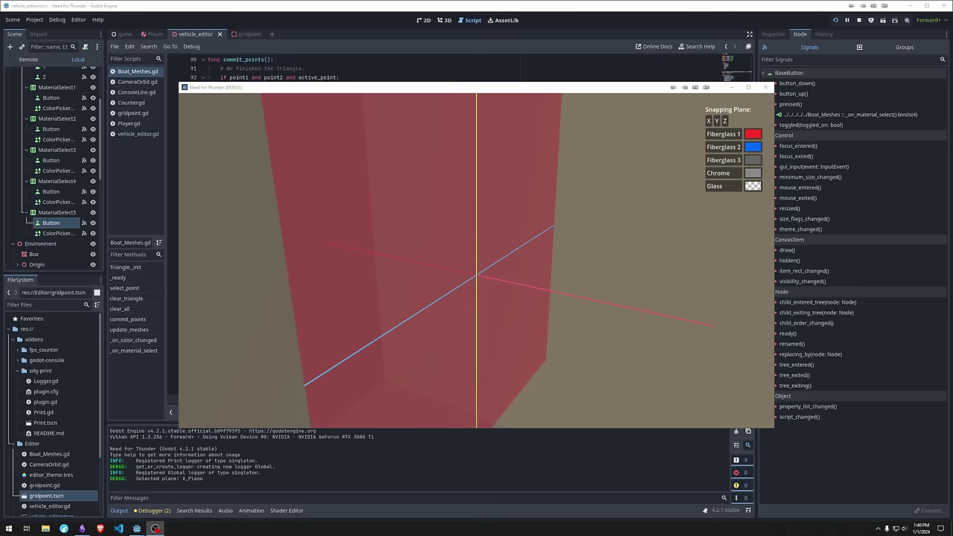
- Build a mirrored Fiberglass 1 triangle from points (-40, 0, 0), (22, 0, 0) and (22, 9, 30) using the X snapping plane
scroll(468, 300, up, 9)
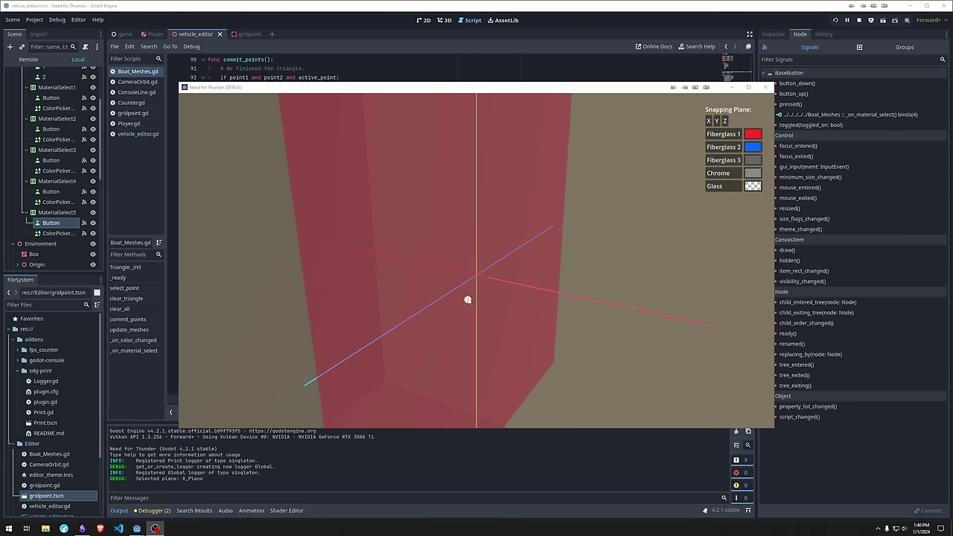
scroll(472, 295, down, 15)
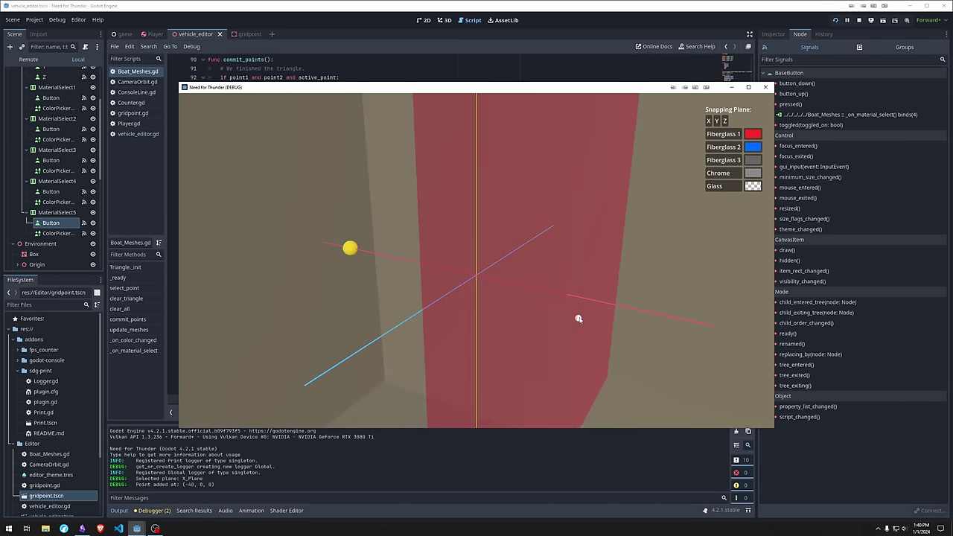
click(566, 298)
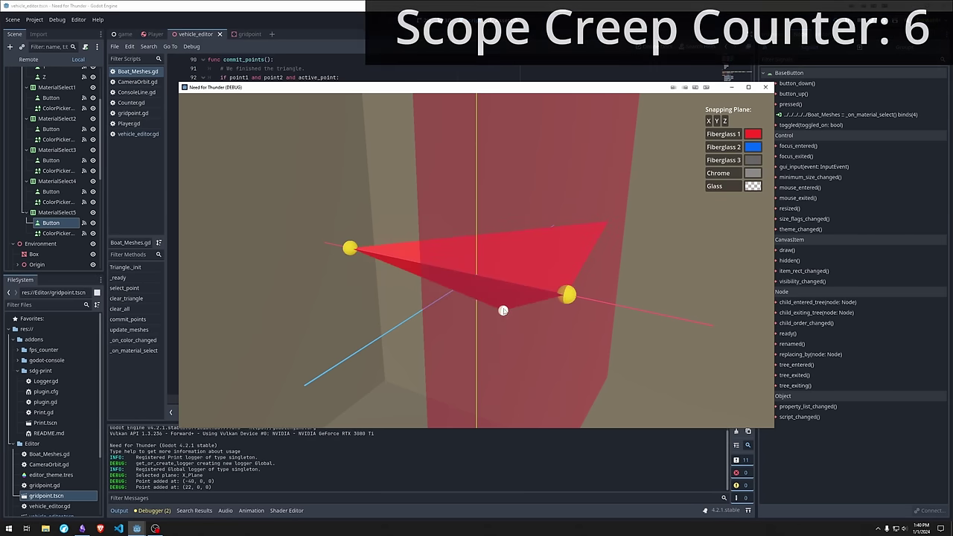
click(504, 311)
middle_drag(432, 283, 479, 261)
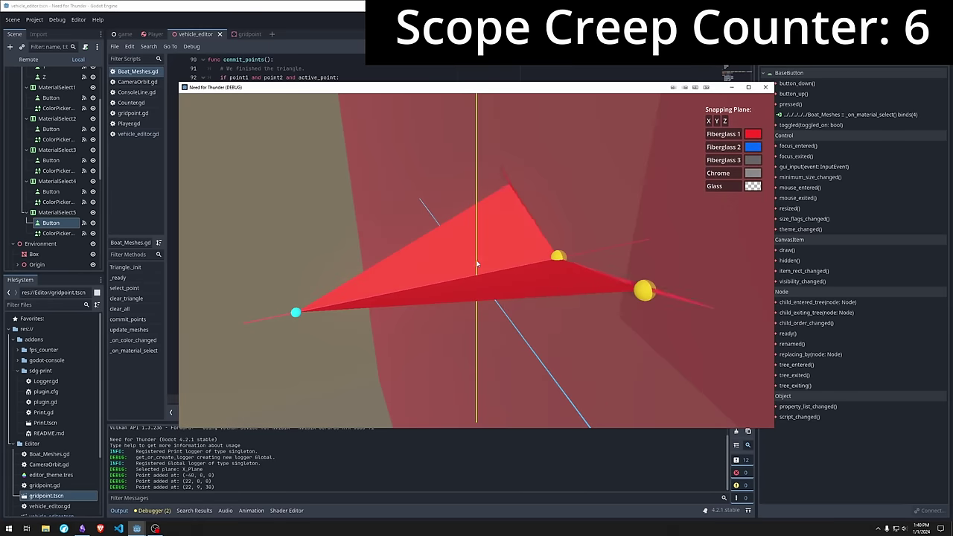
middle_drag(593, 260, 457, 319)
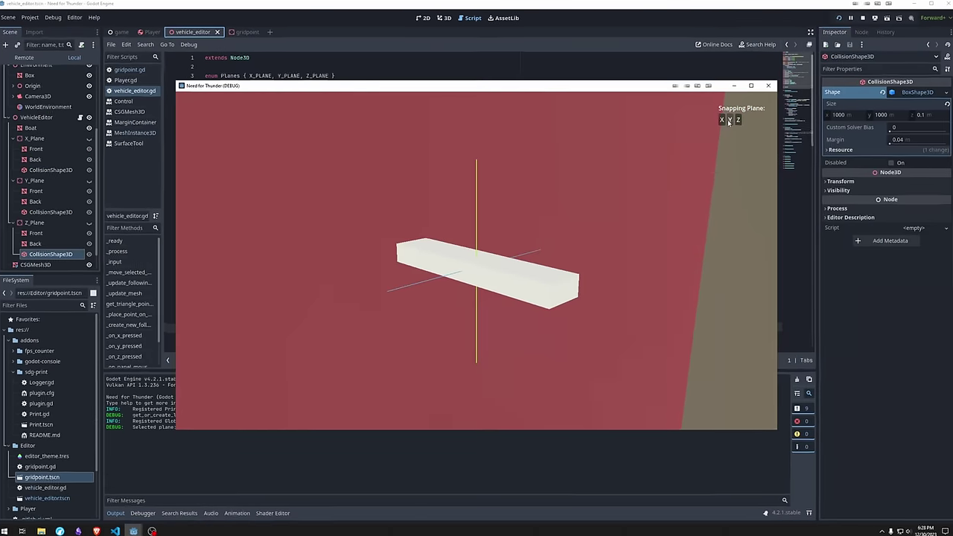
- Switch the snapping plane to Y and shift it up and down past the white boat hull
click(729, 119)
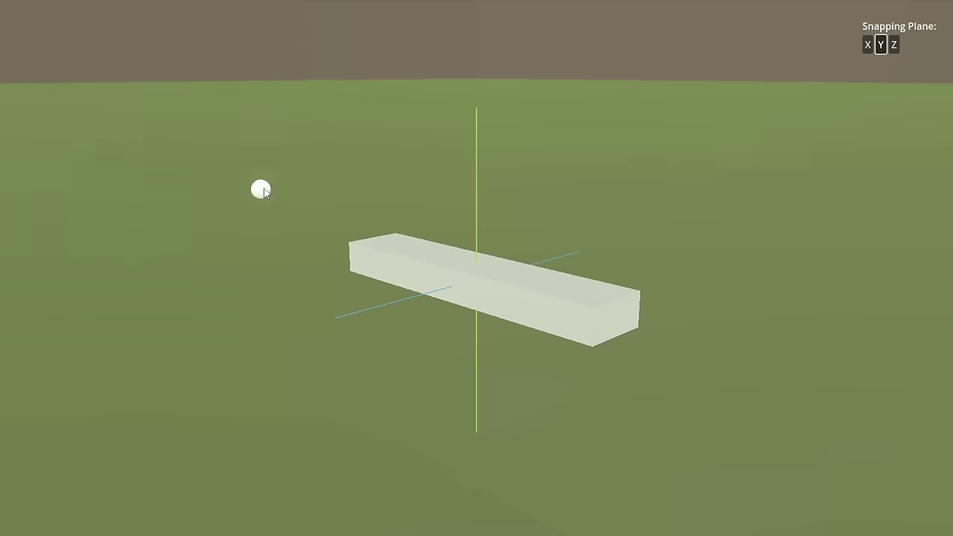
scroll(477, 131, up, 2)
scroll(453, 215, down, 5)
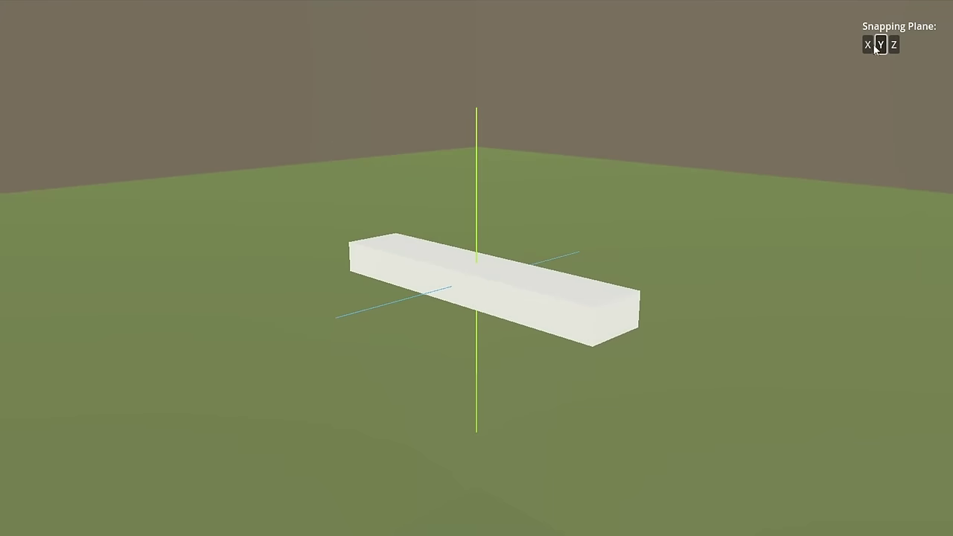
- Switch to the Z snapping plane and place three triangle points beside the hull plus a fourth point above its centre
click(894, 45)
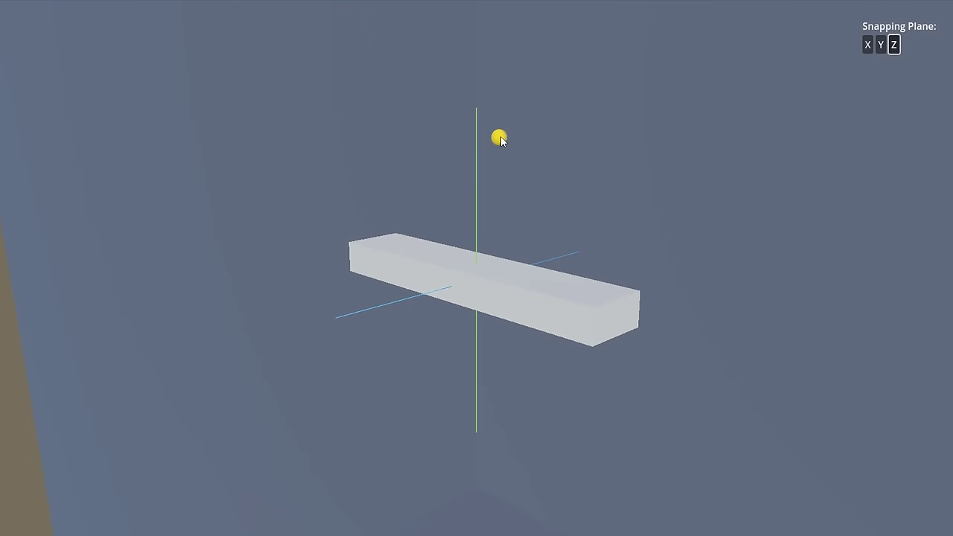
click(534, 408)
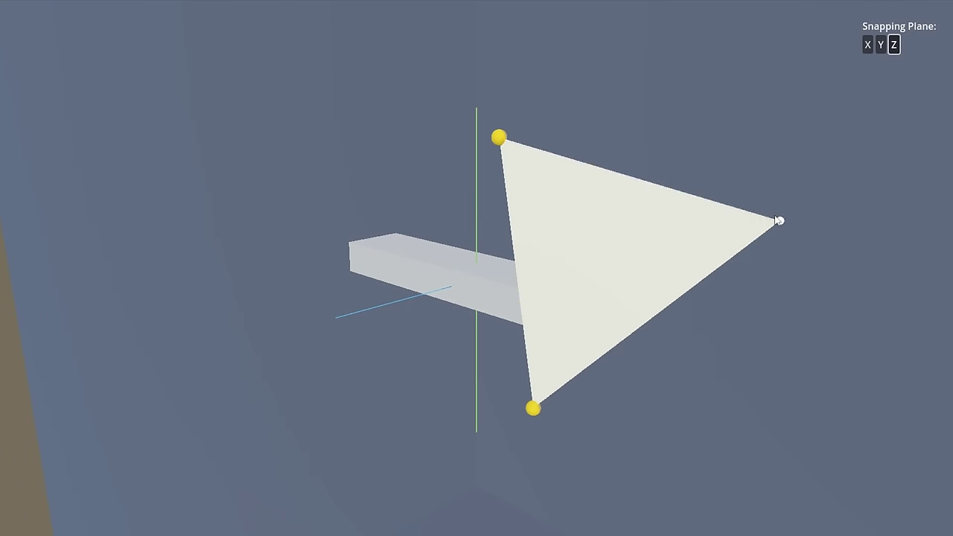
click(757, 239)
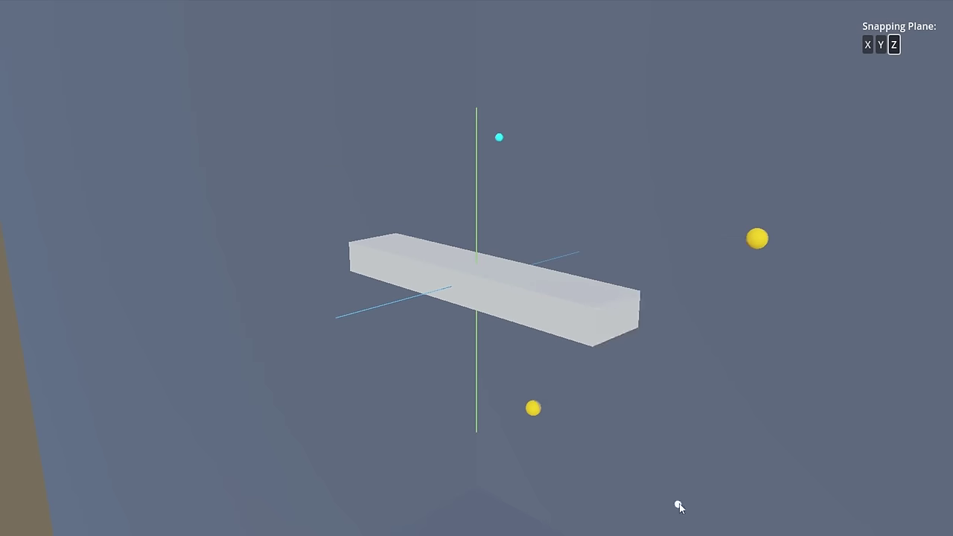
click(475, 213)
- Switch to the X snapping plane, shift it along the hull, and build a triangle using vertices at both ends of the hull's upper edge
click(867, 45)
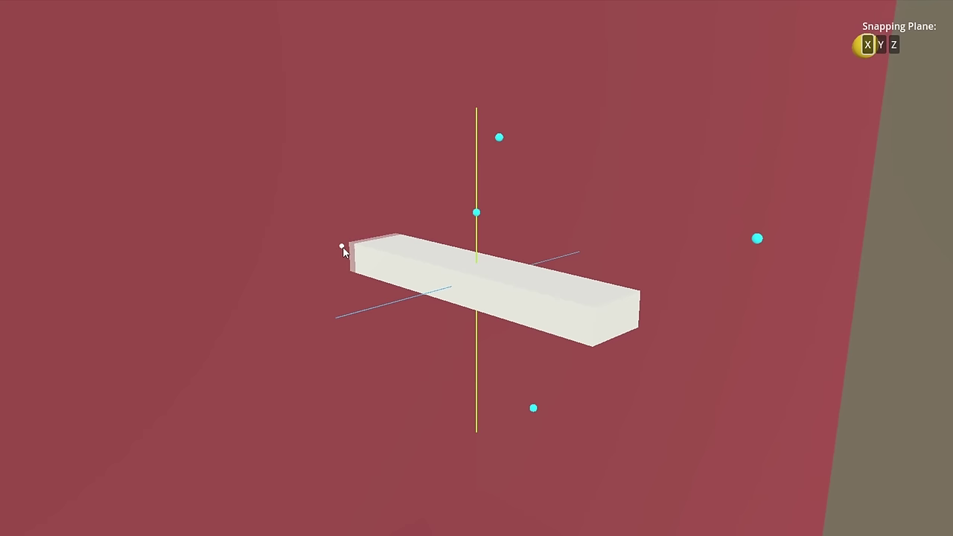
scroll(444, 269, down, 2)
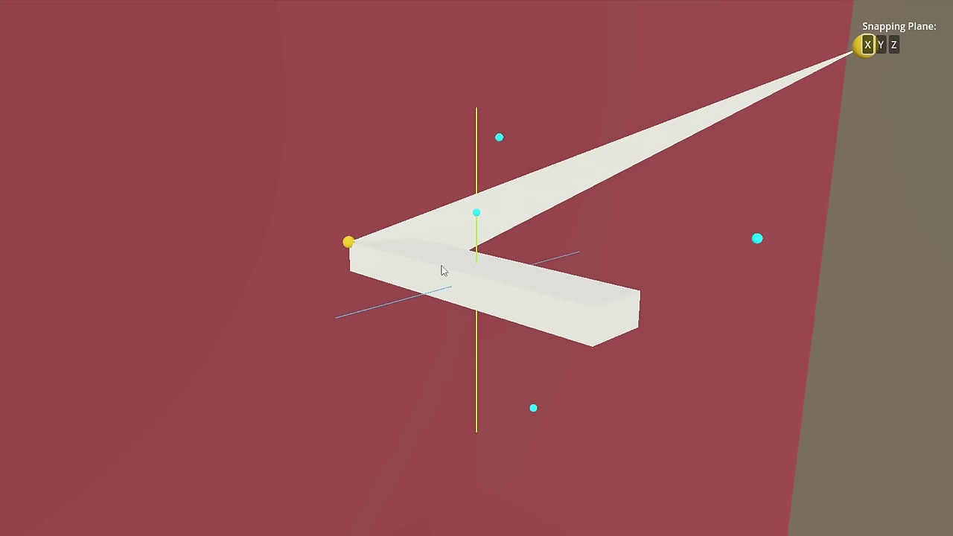
scroll(442, 266, up, 7)
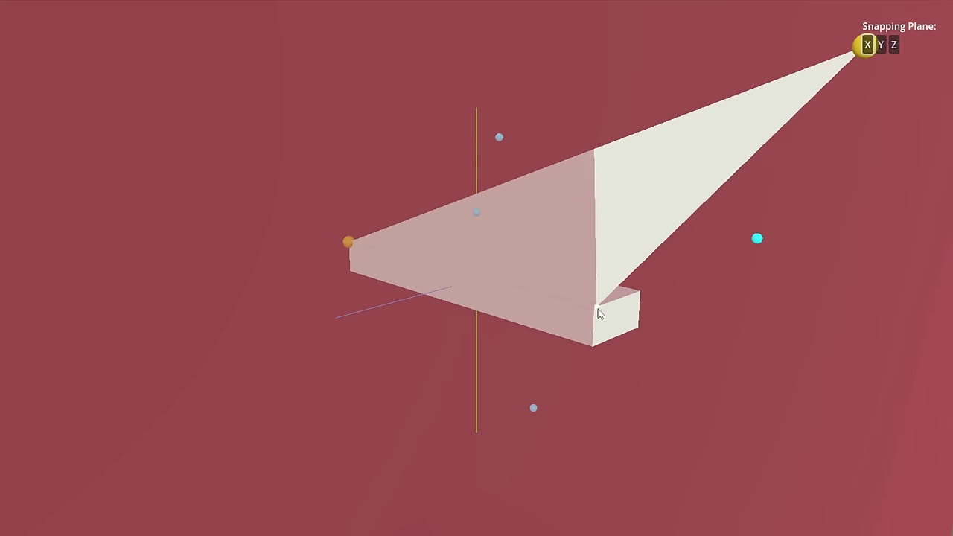
click(596, 313)
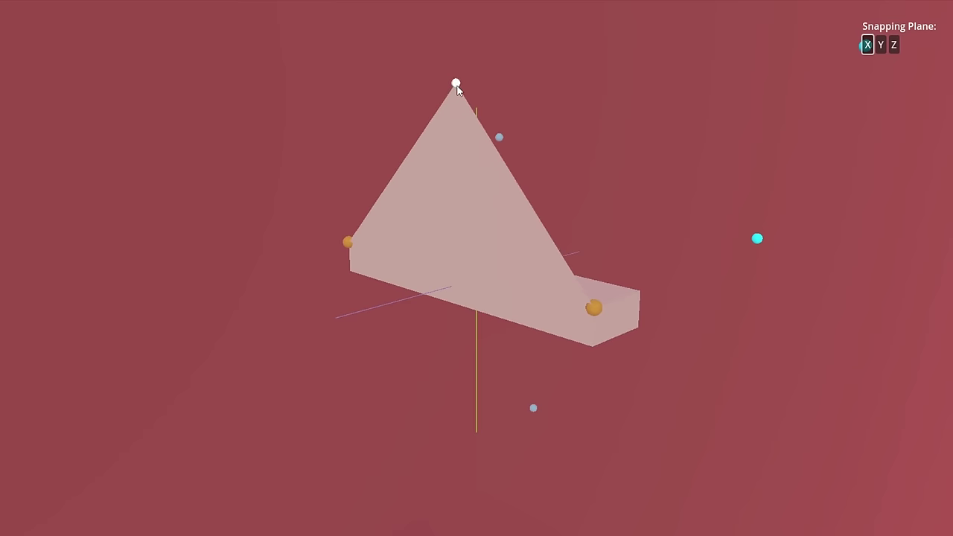
click(534, 181)
scroll(417, 130, up, 4)
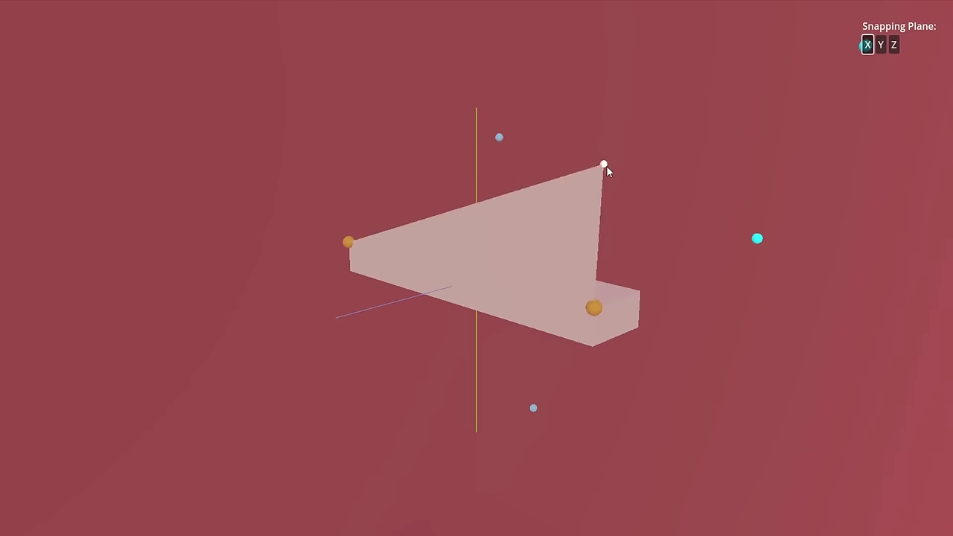
scroll(328, 106, down, 5)
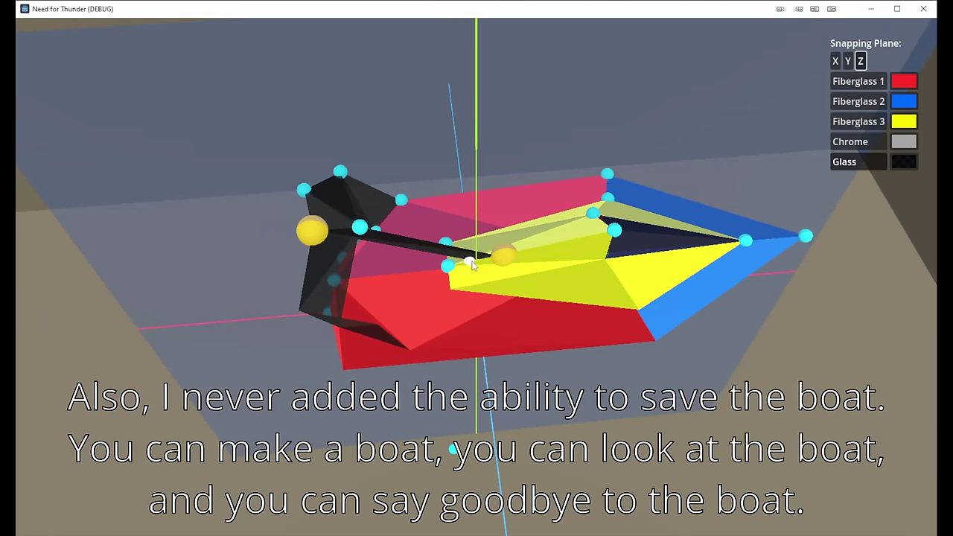
click(470, 266)
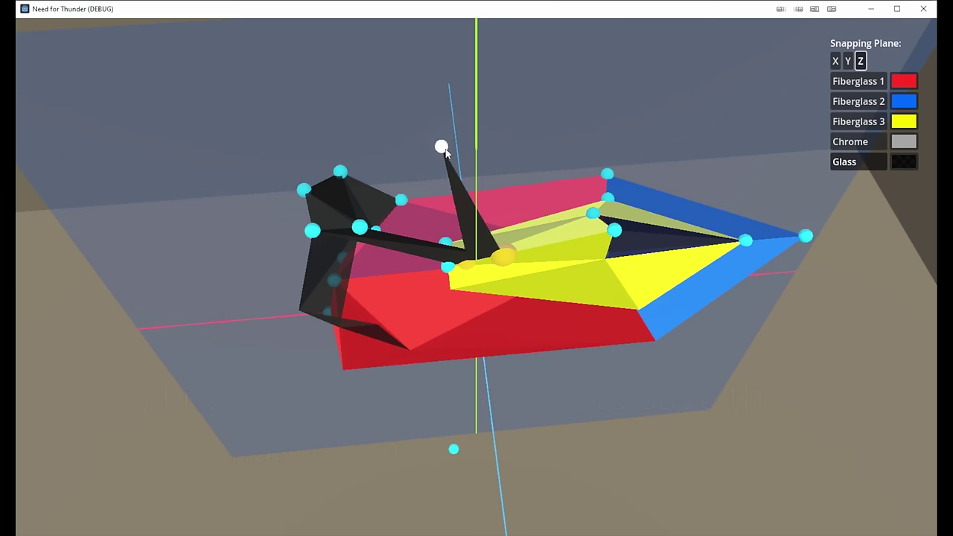
key(Escape)
scroll(543, 365, up, 8)
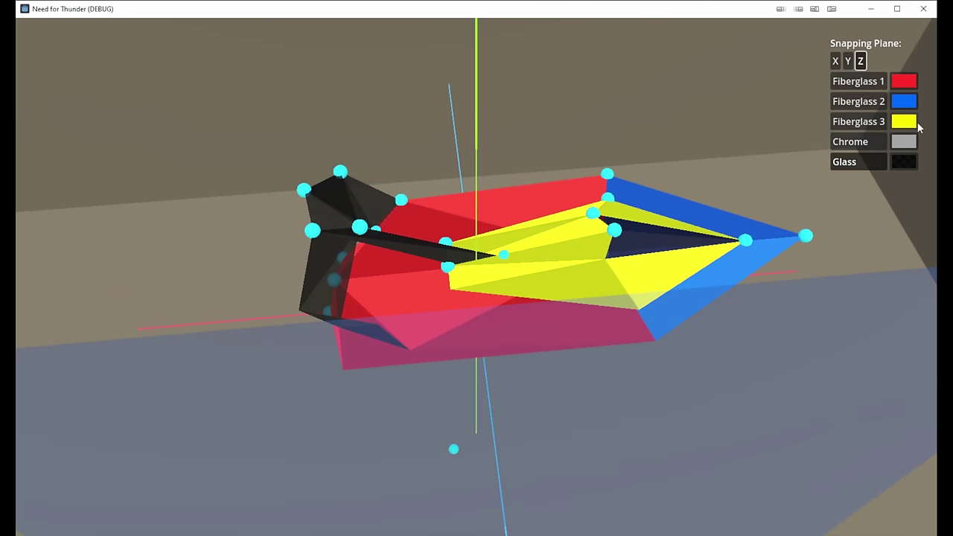
- Switch the snapping plane to Y, move it clear of the coloured boat, and examine the boat from both sides
click(847, 60)
scroll(607, 411, down, 5)
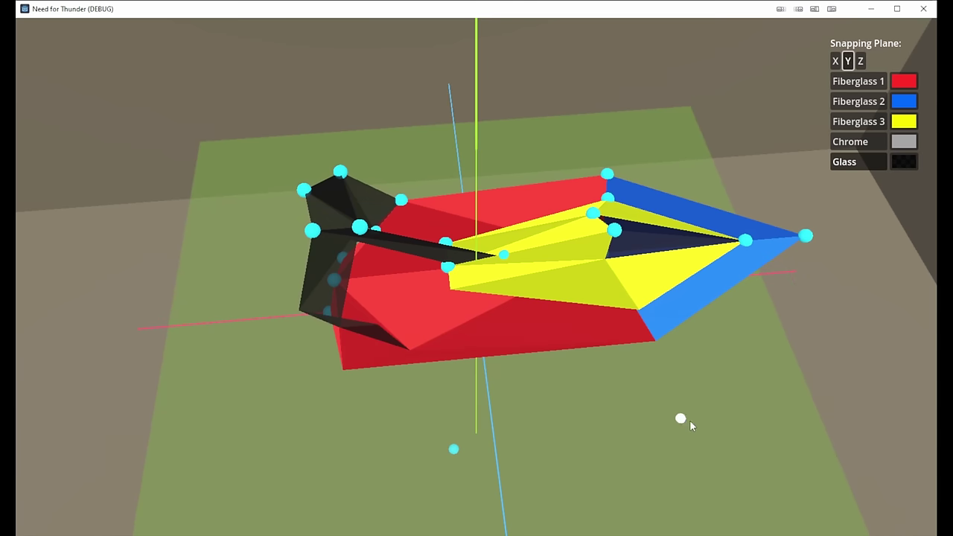
middle_drag(690, 420, 494, 292)
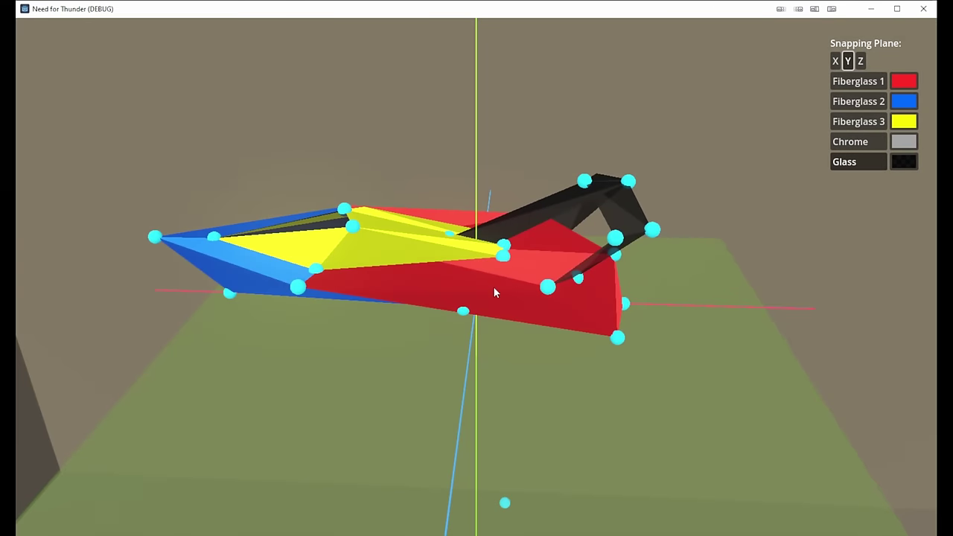
middle_drag(185, 348, 488, 285)
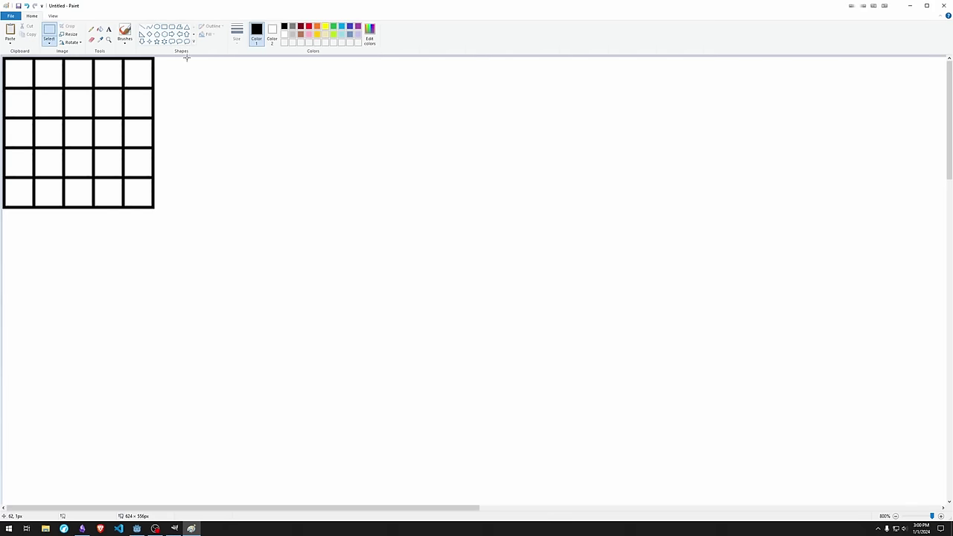
- In Paint, place a copy of the 5 by 5 grid alongside the original and paste another copy to enlarge the pattern
drag(128, 78, 150, 150)
key(Delete)
key(ctrl+v)
drag(78, 133, 228, 133)
drag(3, 57, 302, 209)
key(ctrl+v)
ctrl+scroll(21, 62, down, 5)
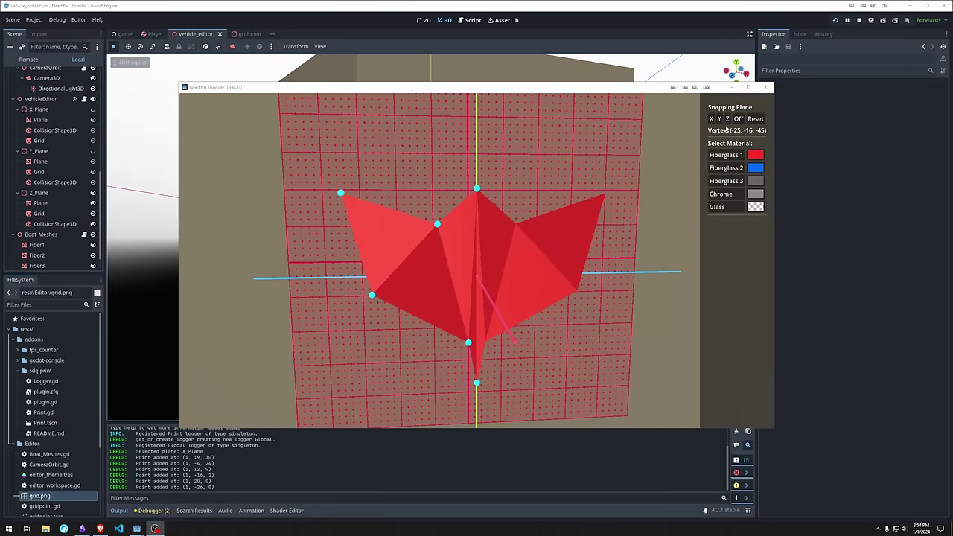
- Turn off the snapping plane in the vehicle editor around the red mirrored mesh
click(738, 119)
middle_drag(477, 263, 477, 263)
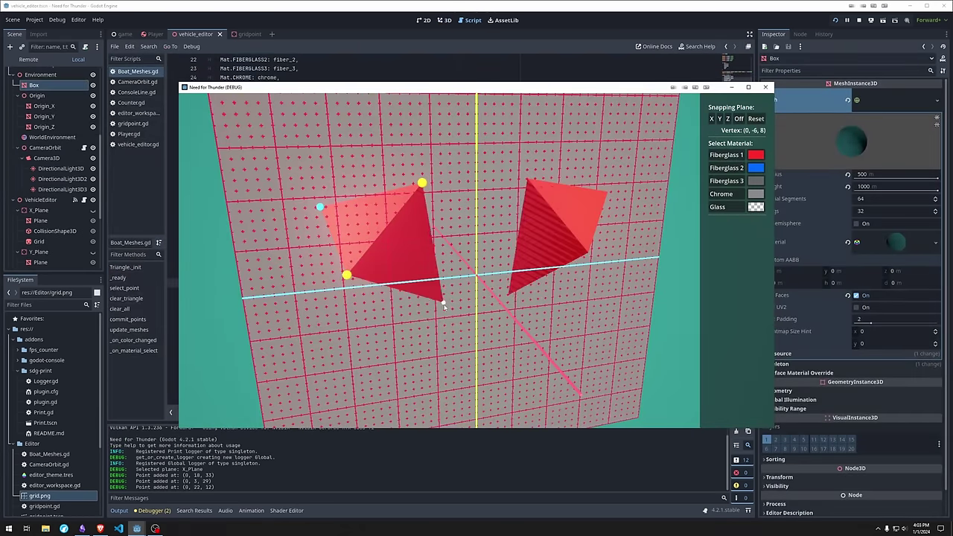
- Extend the mirrored Fiberglass 1 mesh with points (0, -11, 10), (0, 22, 0) and (0, -16, 0), and clear the vertex selection
click(436, 323)
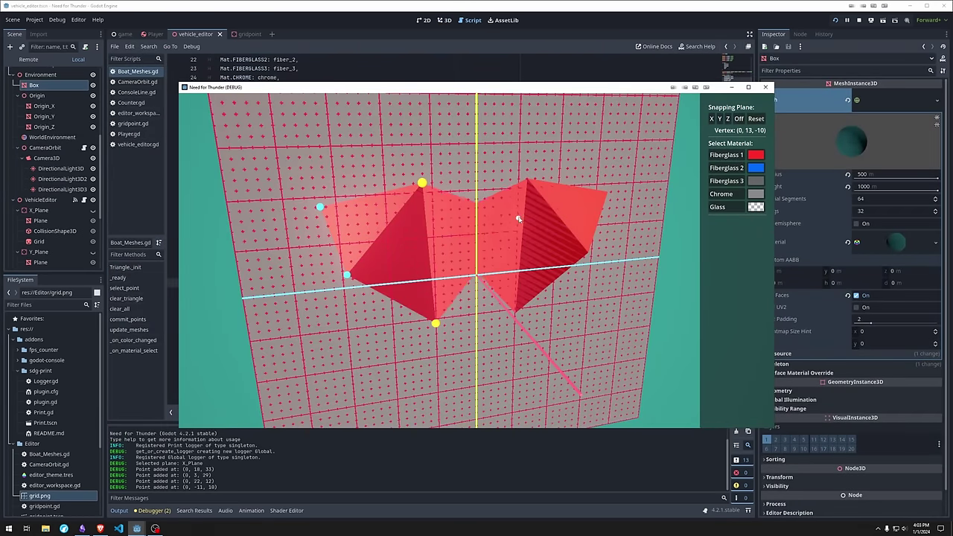
click(476, 182)
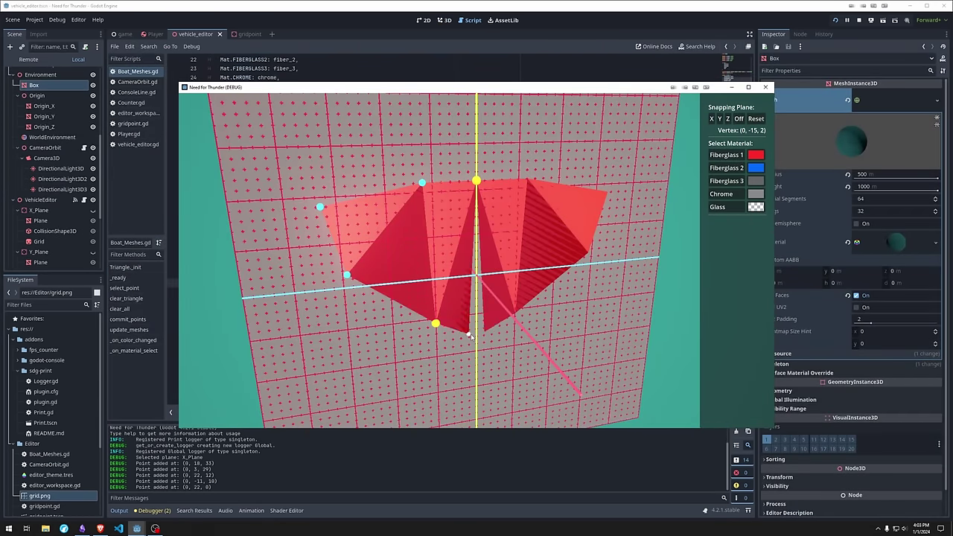
click(476, 338)
scroll(478, 339, down, 7)
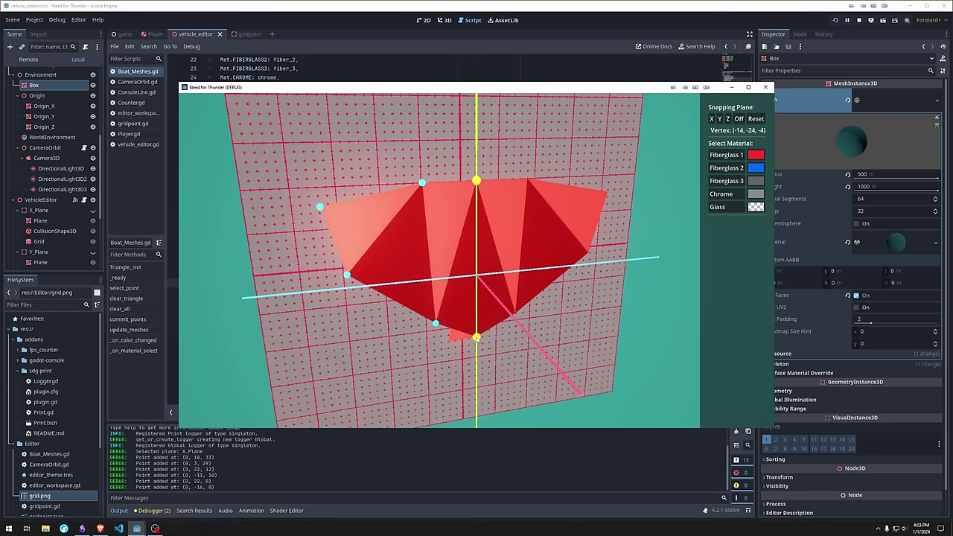
key(Escape)
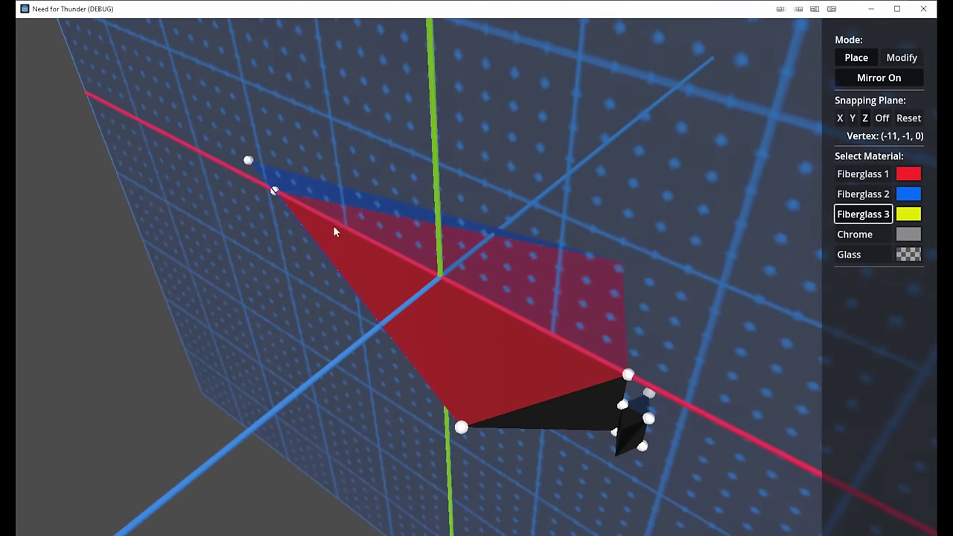
- Build the Fiberglass 3 cockpit side on the red hull, and try moving its front vertex in Modify mode
click(343, 226)
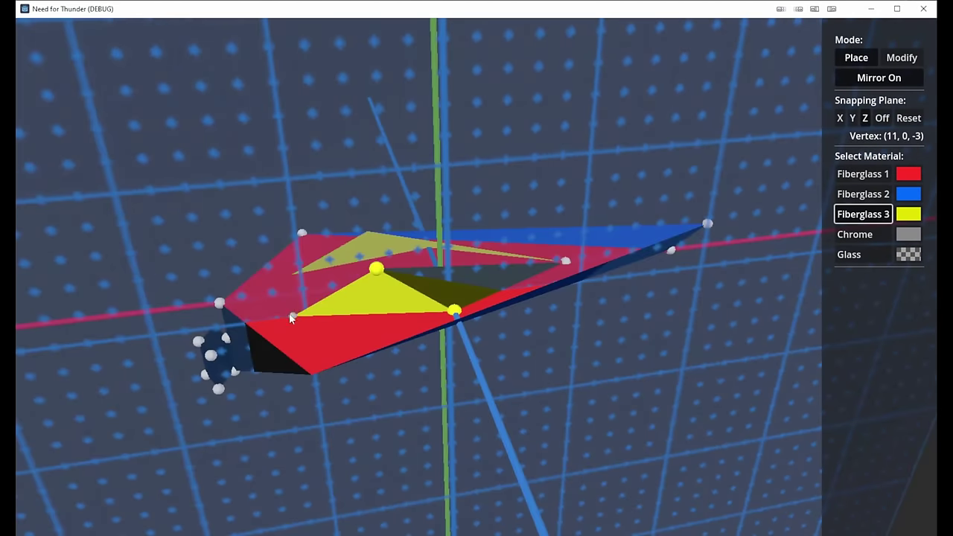
click(291, 317)
middle_drag(291, 317, 476, 276)
key(Tab)
drag(383, 222, 446, 244)
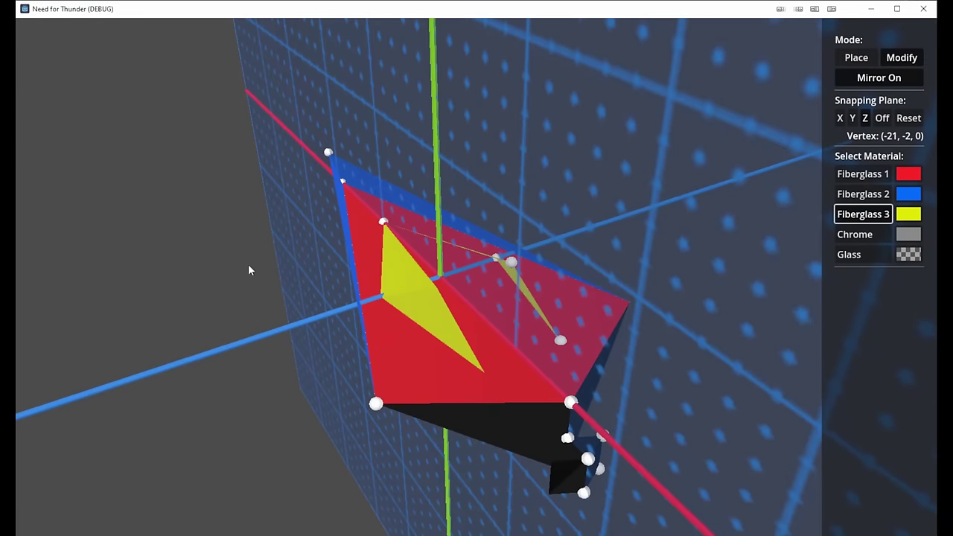
- In Place mode, add a Fiberglass 2 triangle opposite the yellow cockpit side and a Glass triangle across the cockpit front
key(m)
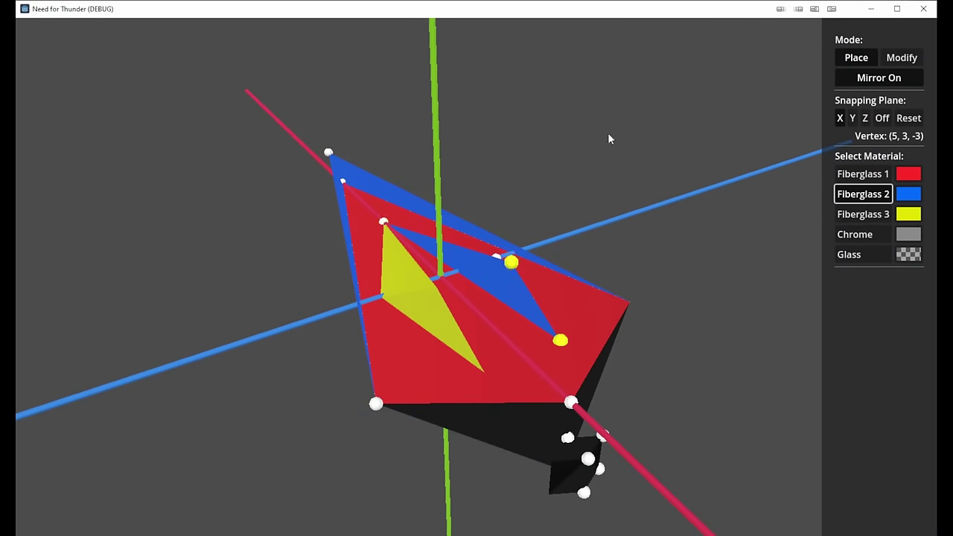
middle_drag(608, 139, 593, 263)
middle_drag(590, 396, 472, 275)
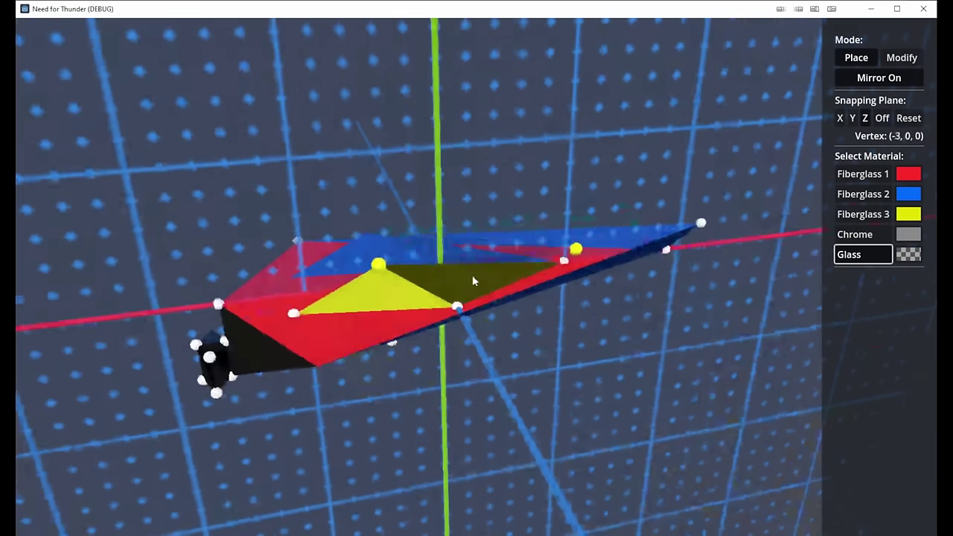
mouse_move(404, 236)
middle_down()
mouse_move(530, 324)
mouse_move(579, 202)
mouse_move(563, 256)
mouse_move(415, 235)
middle_up()
click(361, 241)
click(417, 224)
- Raise the alpha of the Glass material's colour to make the glass more opaque
click(909, 254)
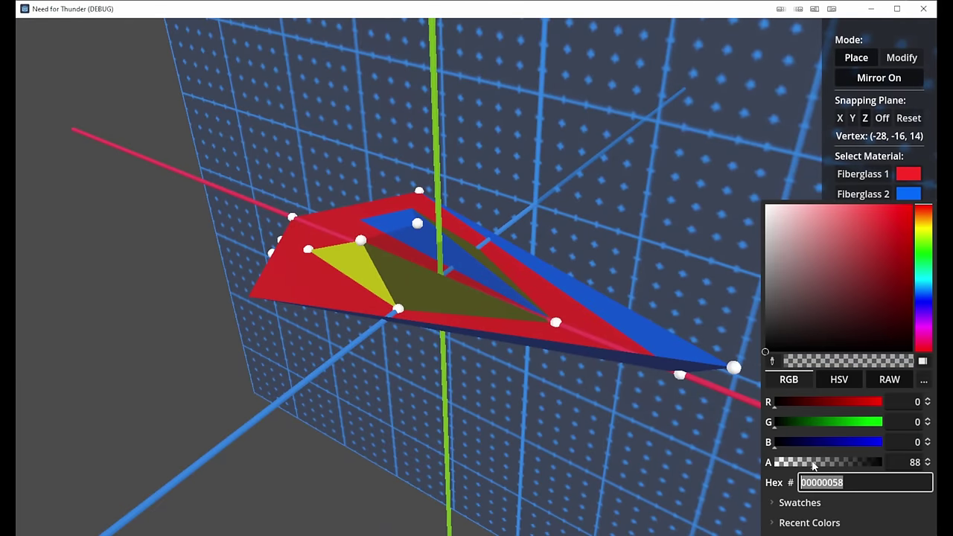
drag(812, 464, 867, 465)
middle_drag(656, 350, 447, 294)
click(593, 493)
middle_drag(594, 493, 521, 321)
- Build a Chrome panel at the rear of the cockpit, and join it to the windshield vertices with a Fiberglass 2 triangle
click(857, 235)
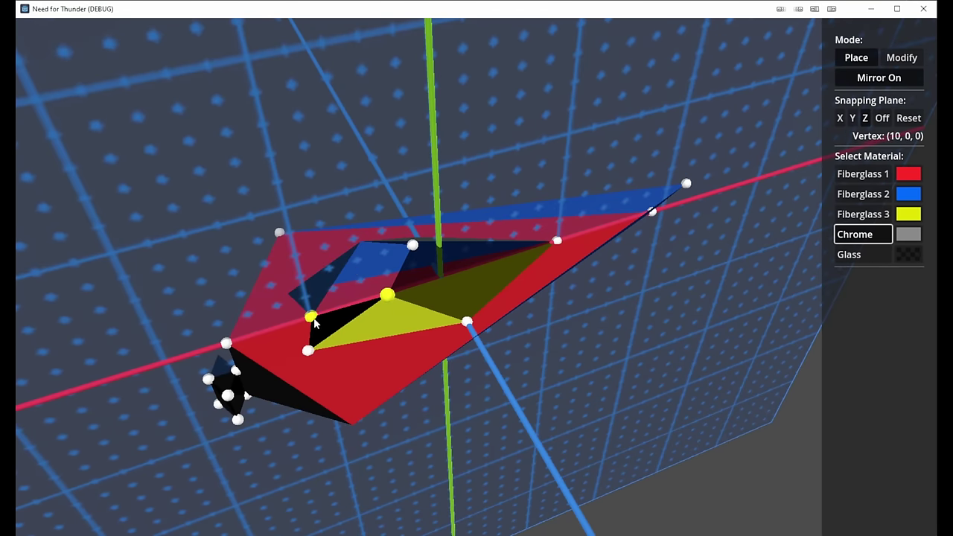
mouse_move(504, 234)
middle_down()
mouse_move(480, 283)
mouse_move(504, 235)
middle_up()
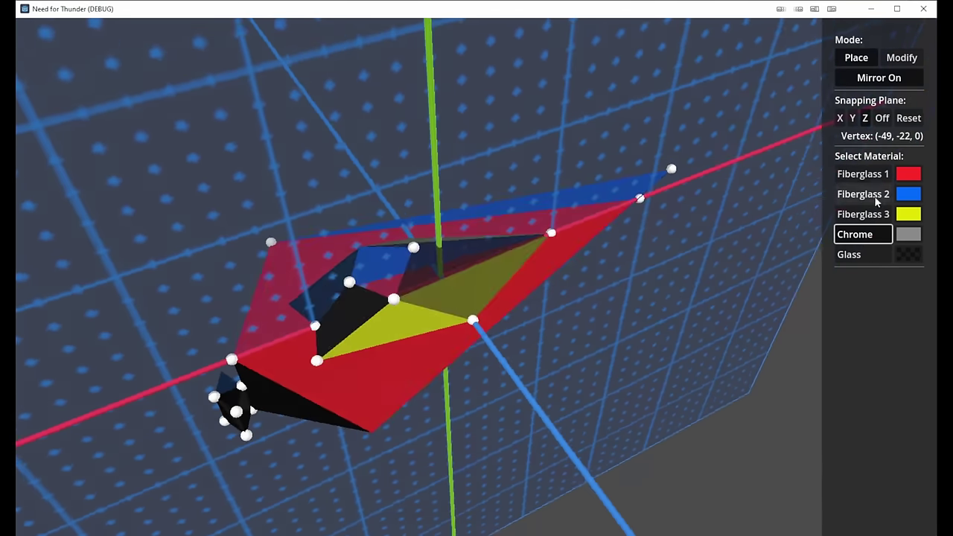
click(871, 197)
click(413, 247)
click(349, 281)
click(393, 300)
middle_drag(393, 299, 342, 360)
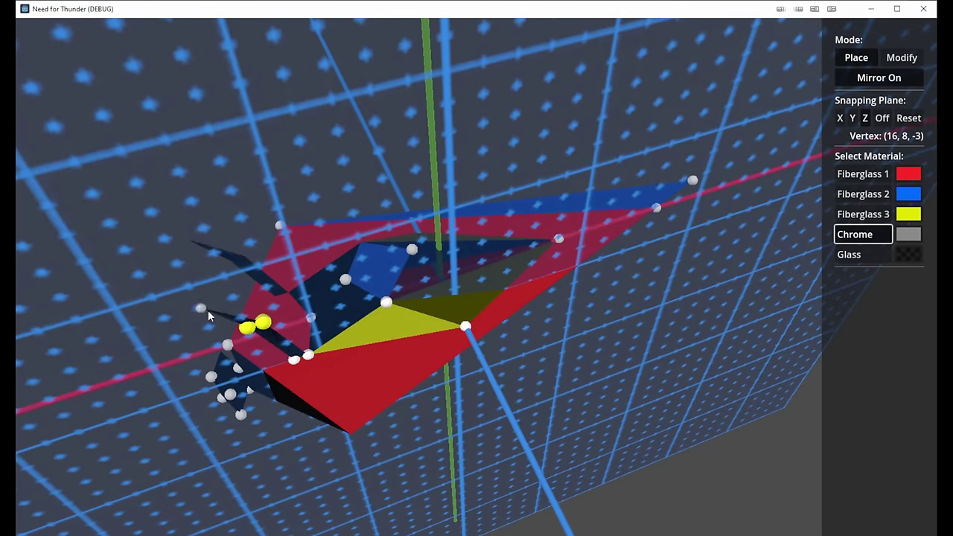
- Adjust the Z snapping plane and place the upper tip vertices of the Chrome fin behind the cockpit
scroll(212, 307, up, 6)
key(y)
key(z)
scroll(234, 271, down, 2)
middle_drag(235, 270, 225, 267)
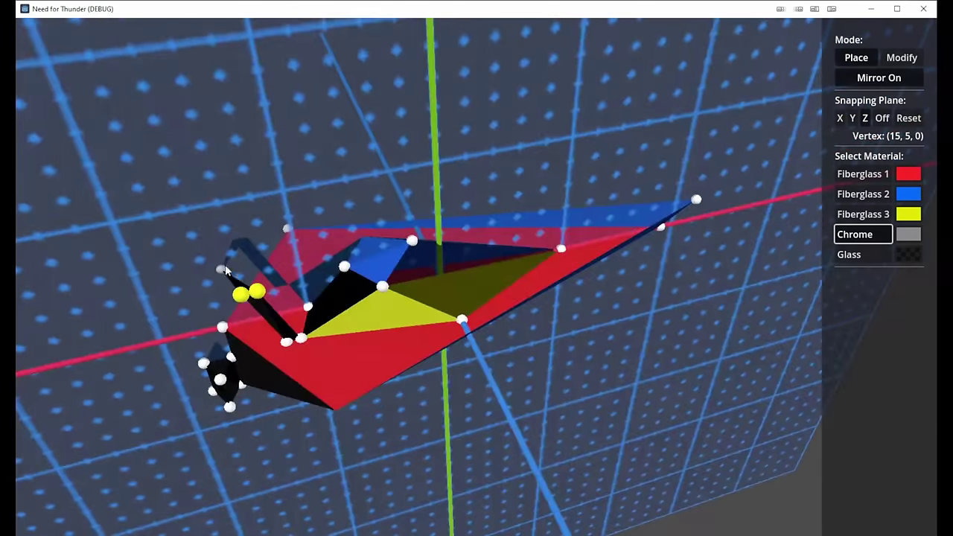
click(237, 267)
click(224, 268)
- Switch to Modify mode and move both tip vertices of the Chrome fin forward towards the cockpit
key(m)
drag(236, 266, 267, 261)
drag(222, 270, 252, 266)
middle_drag(252, 265, 477, 280)
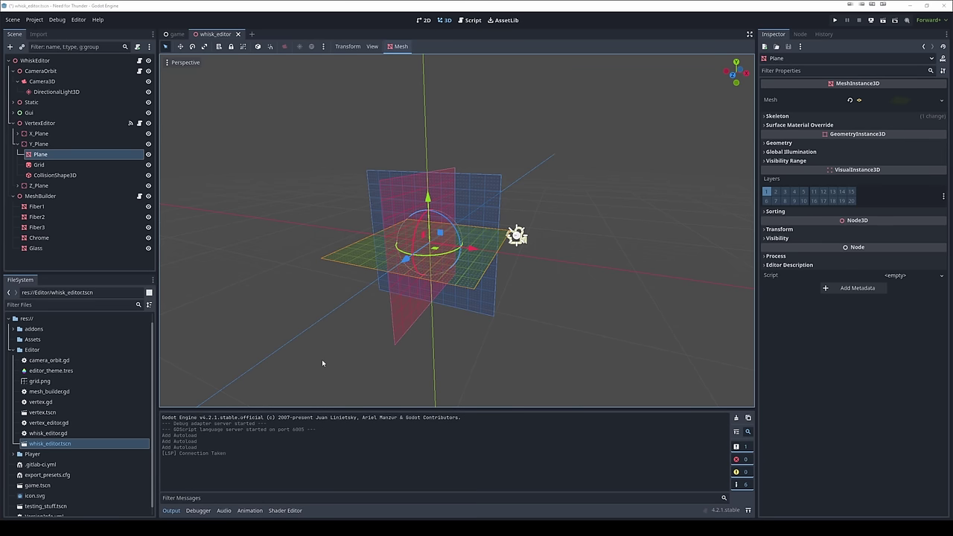
- Run the whisk_editor scene and place Fiberglass 1 vertices on the X snapping plane, including one at (-22, -17, 11)
key(F6)
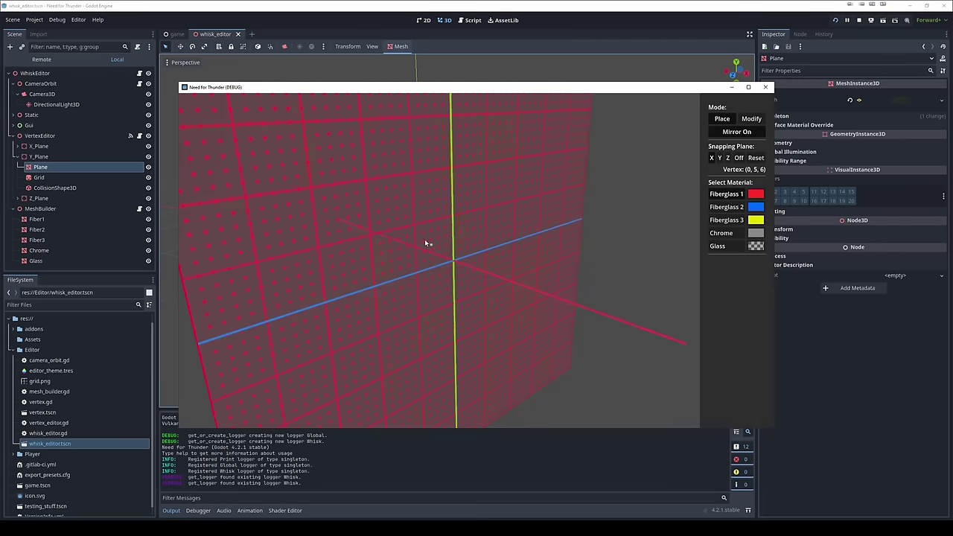
click(397, 224)
click(406, 299)
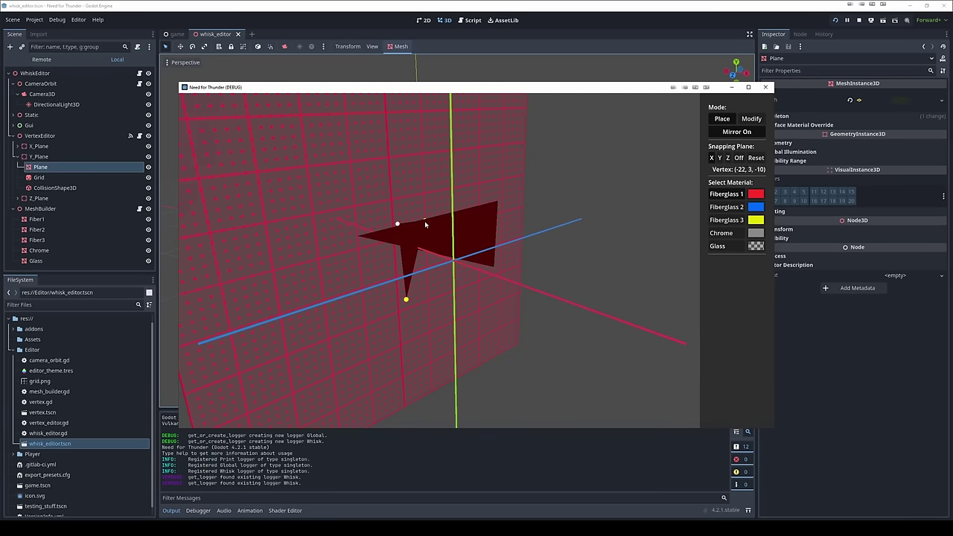
click(360, 316)
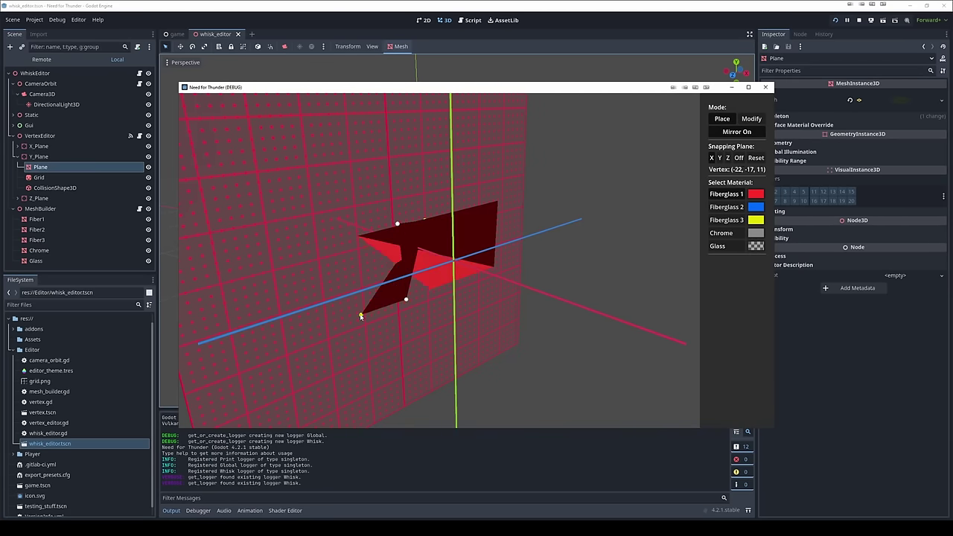
- Add two more Fiberglass 1 vertices to the far end of the mirrored mesh, inspect its faces, and close the running game
middle_drag(438, 327, 415, 393)
click(415, 393)
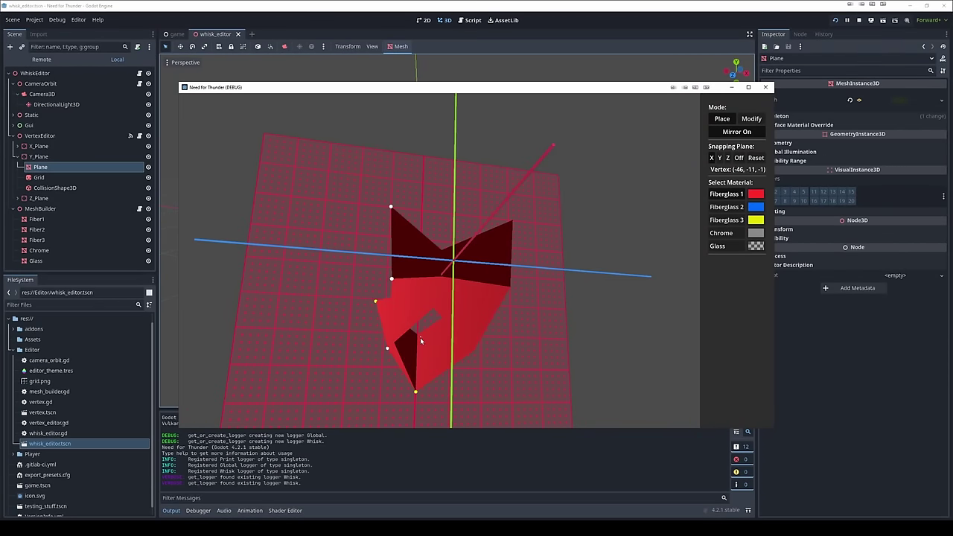
click(417, 336)
middle_drag(370, 266, 479, 262)
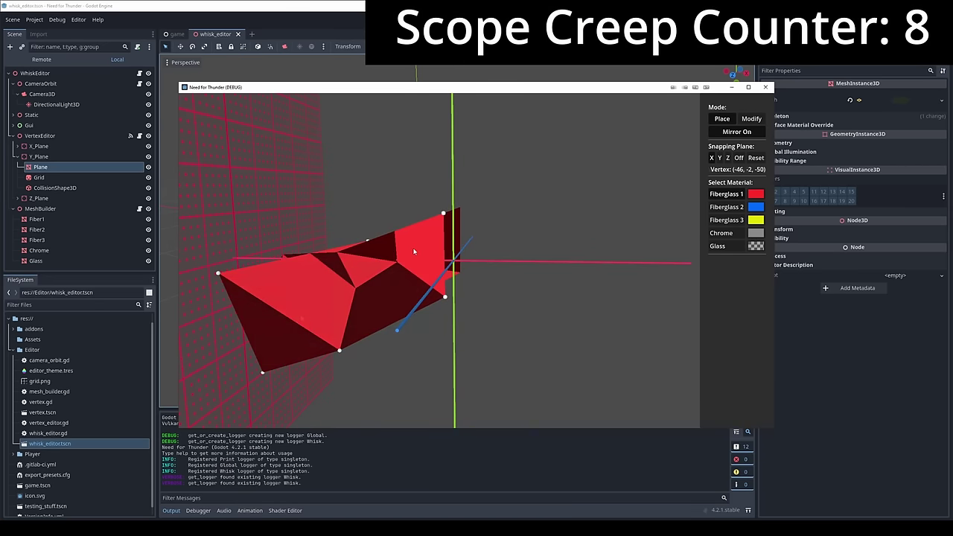
middle_drag(414, 252, 474, 260)
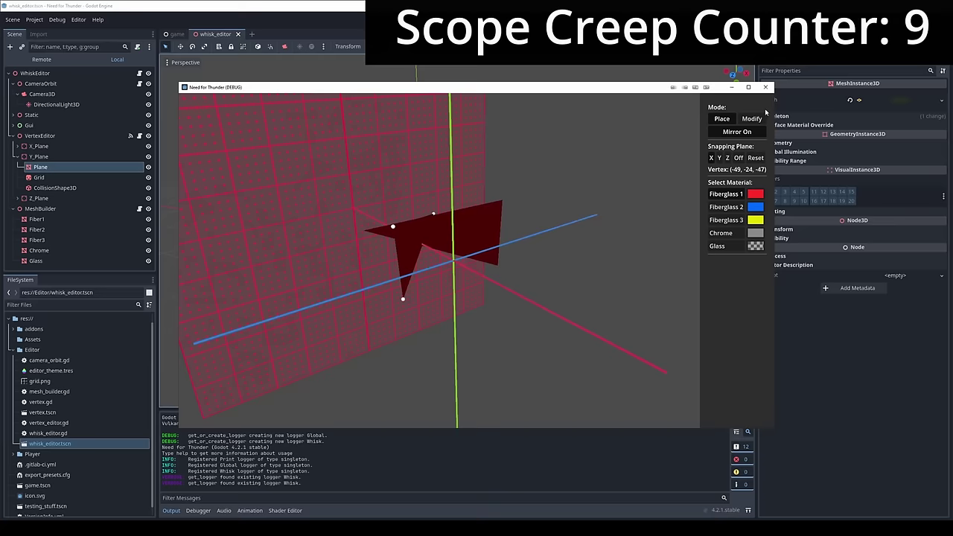
click(765, 87)
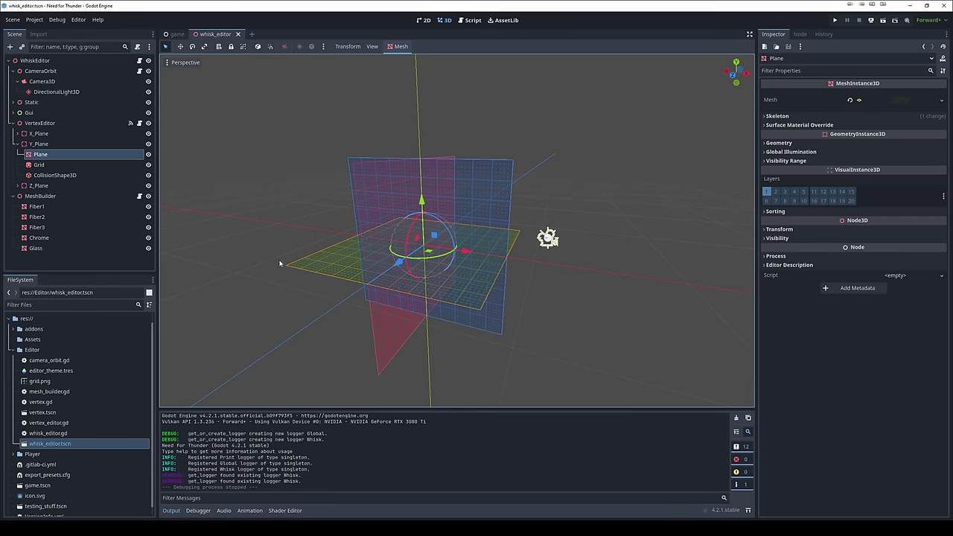
- Deselect the Y plane's mesh and view the three intersecting snapping planes in the scene
click(255, 227)
scroll(443, 292, up, 10)
scroll(443, 292, down, 9)
middle_drag(443, 292, 286, 295)
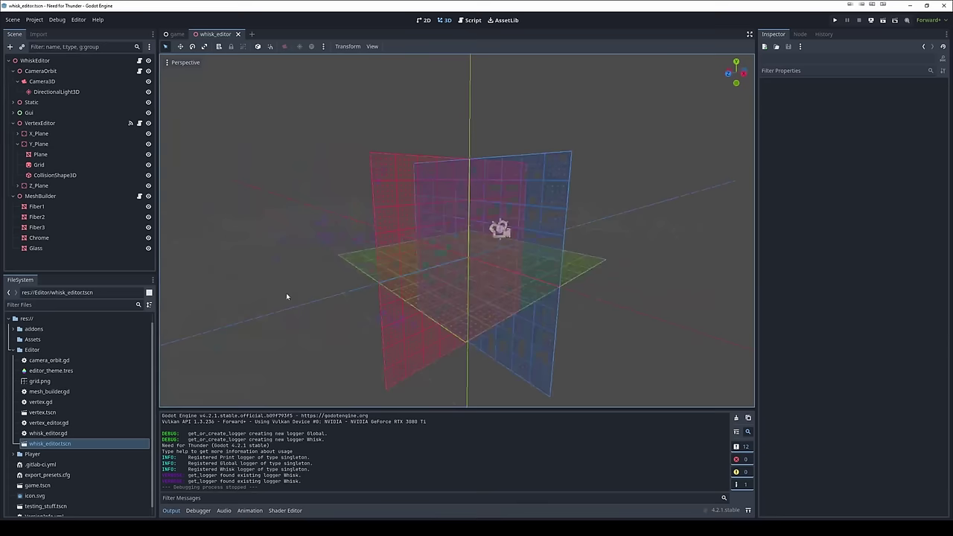
- Examine the three intersecting snapping planes and their dot grids from near and far
scroll(465, 263, up, 5)
scroll(464, 265, up, 3)
scroll(461, 267, down, 6)
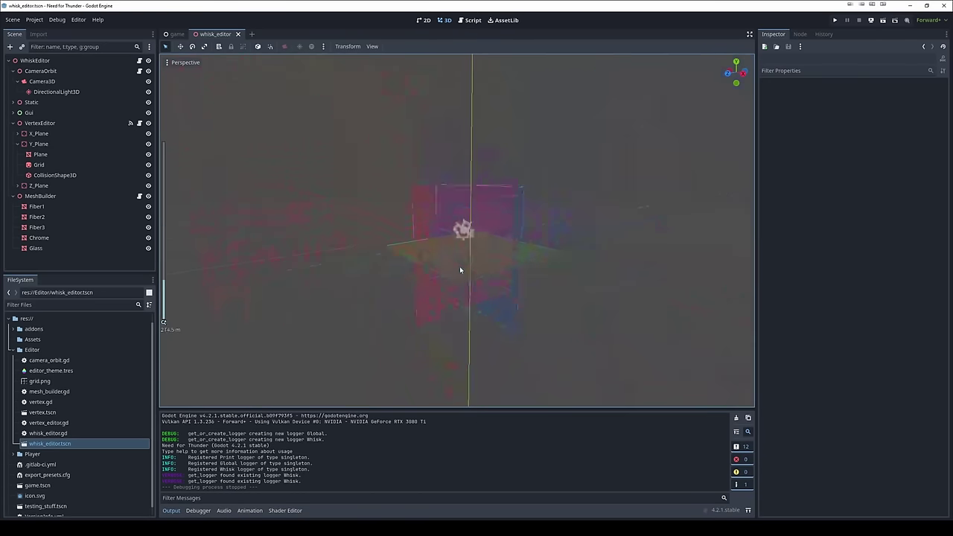
scroll(452, 272, up, 6)
scroll(456, 270, down, 8)
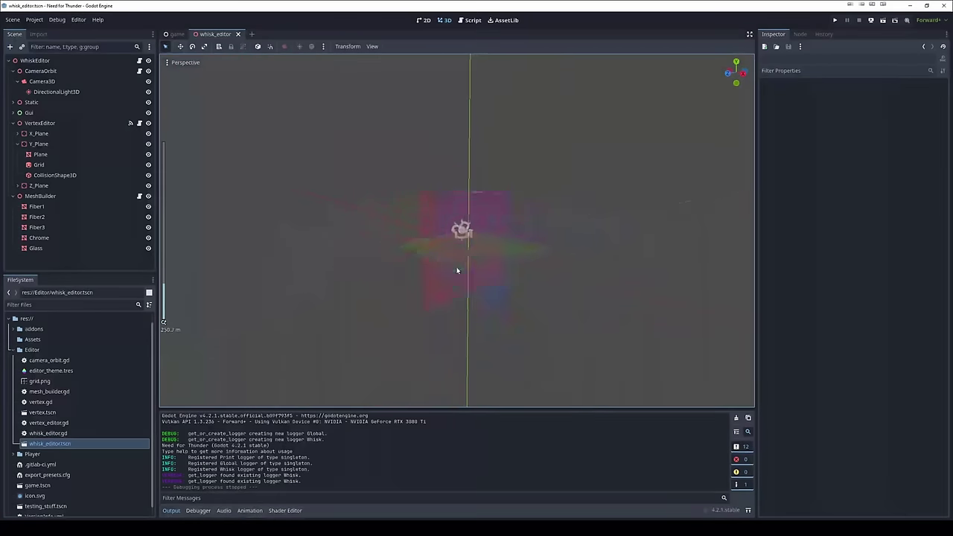
scroll(465, 267, up, 4)
middle_drag(468, 265, 482, 266)
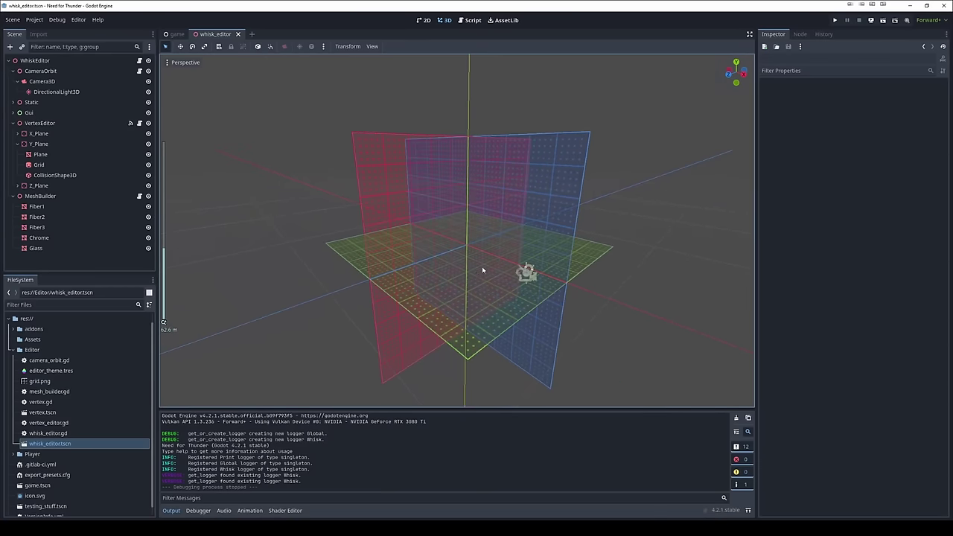
scroll(481, 263, up, 6)
scroll(472, 260, down, 10)
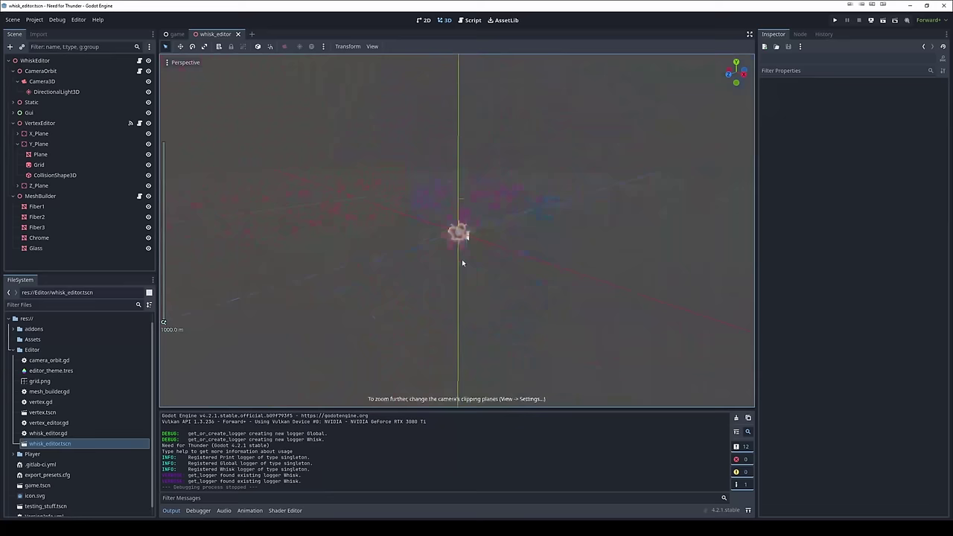
scroll(464, 262, up, 6)
scroll(462, 259, down, 8)
scroll(458, 250, up, 12)
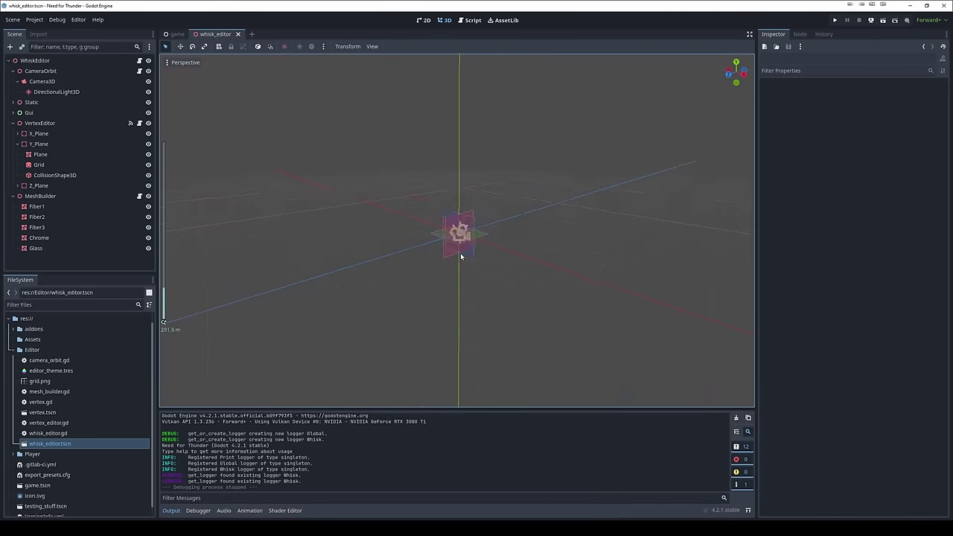
scroll(406, 263, down, 6)
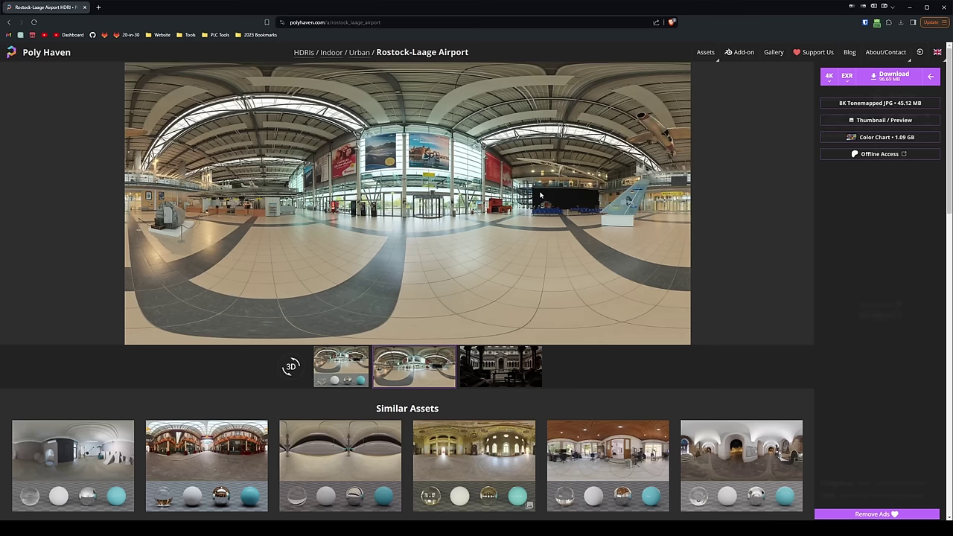
- Save the 8K tonemapped JPG of Poly Haven's Rostock-Laage Airport HDRI and select the image in the project's Assets folder
click(848, 77)
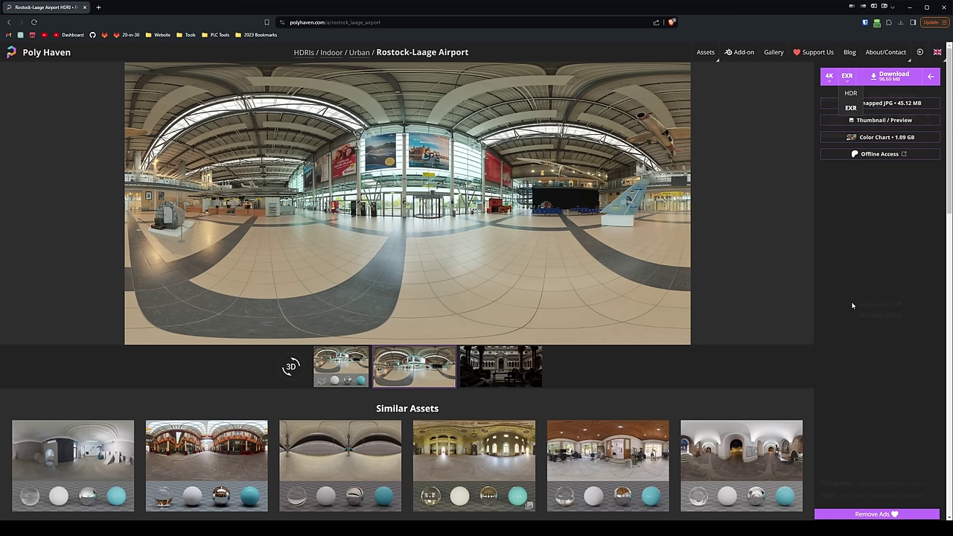
click(869, 254)
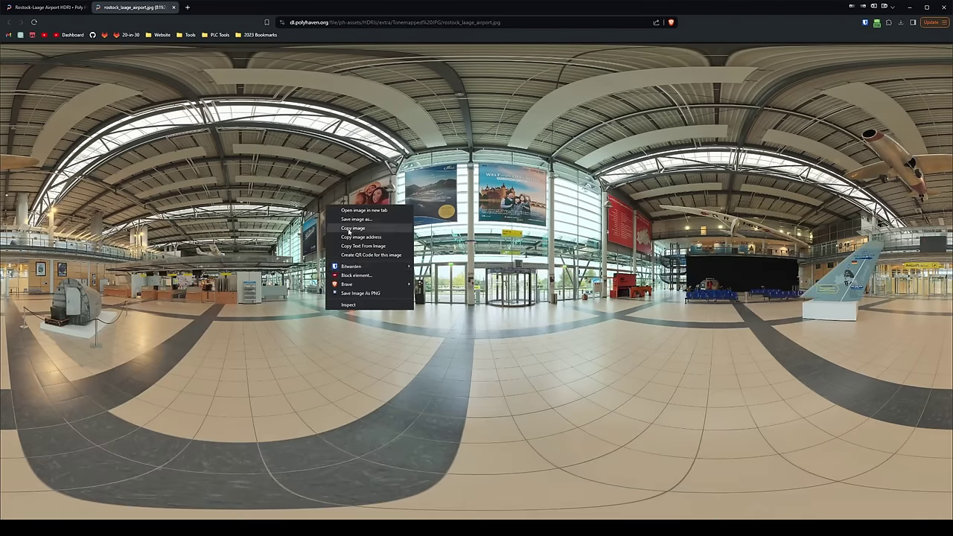
click(353, 221)
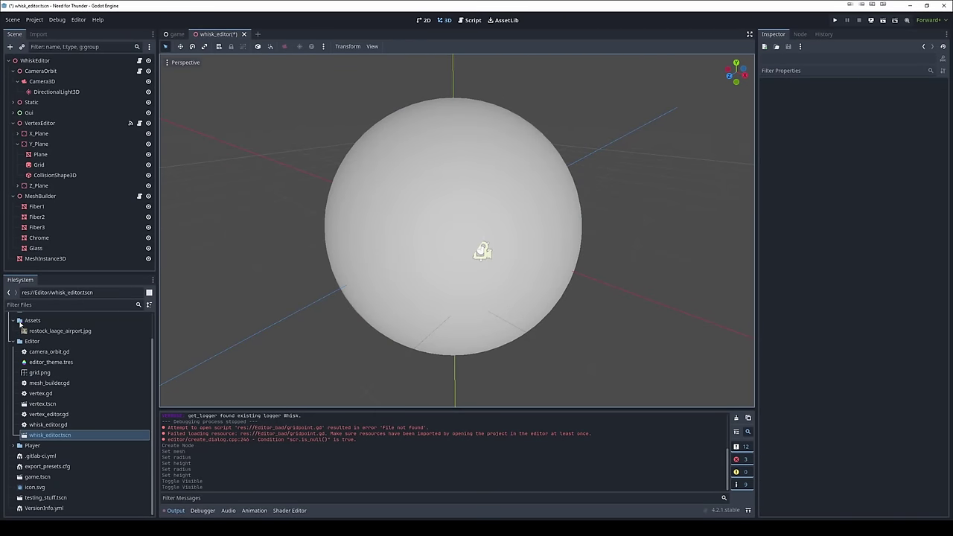
click(26, 331)
- Place mirrored Fiberglass 1 vertices around the origin on the X snapping plane in the running vehicle editor with the airport backdrop
drag(393, 226, 365, 255)
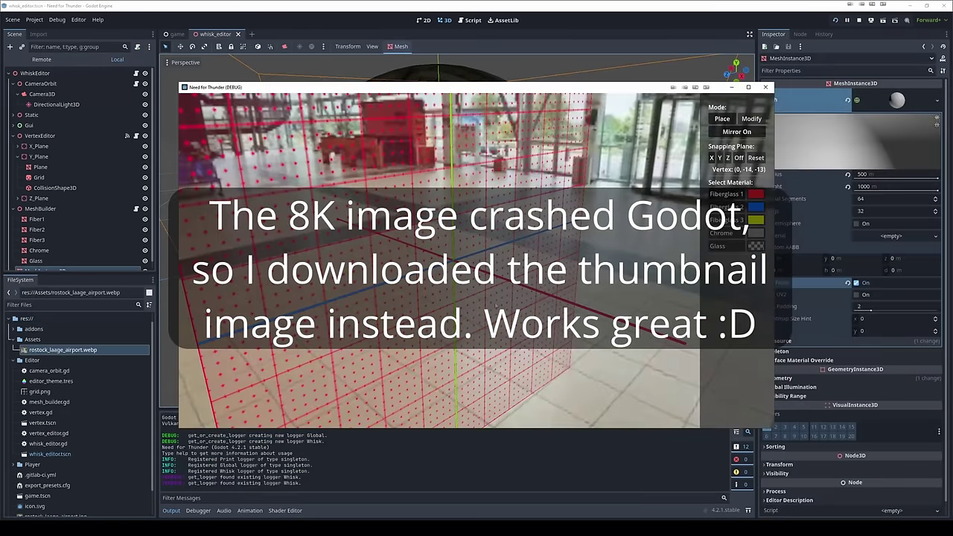
middle_drag(462, 320, 471, 265)
right_drag(471, 265, 421, 253)
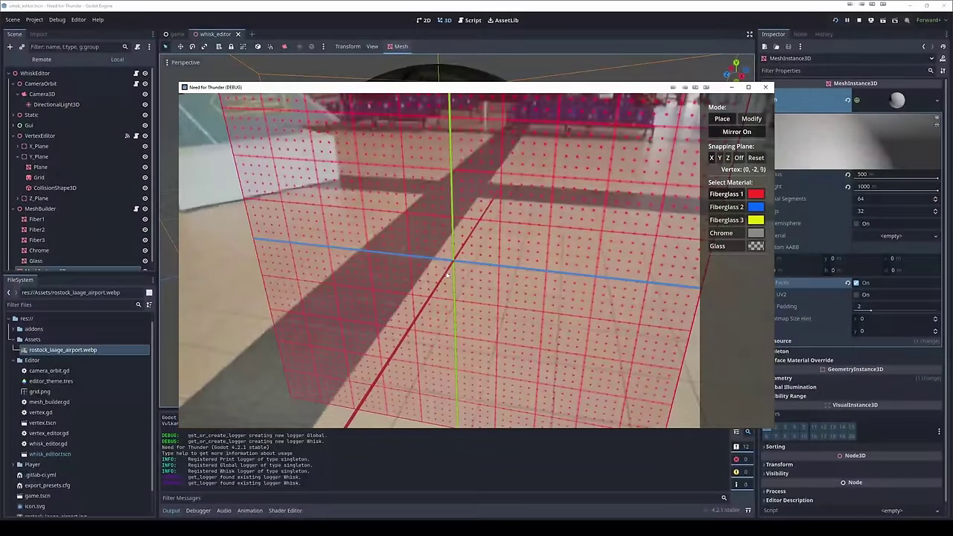
drag(447, 279, 429, 305)
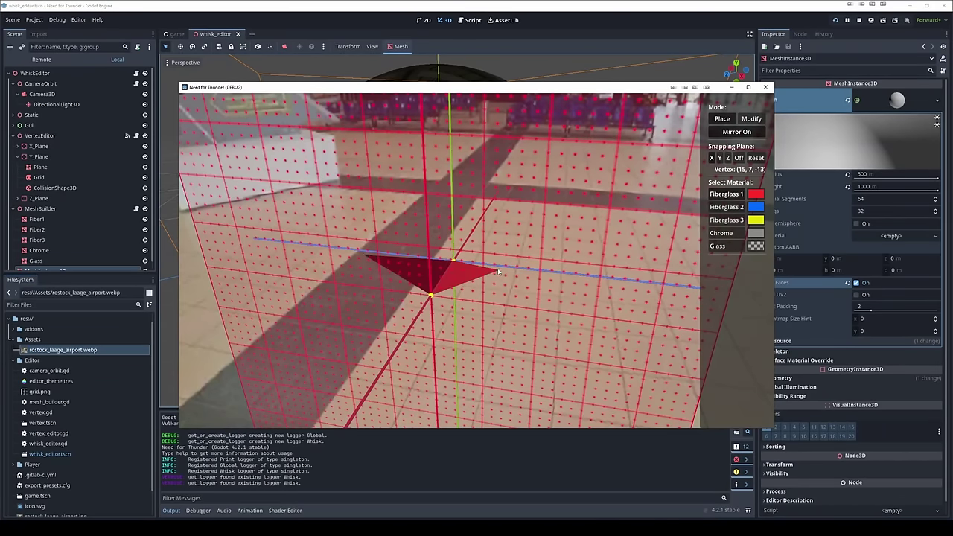
click(505, 241)
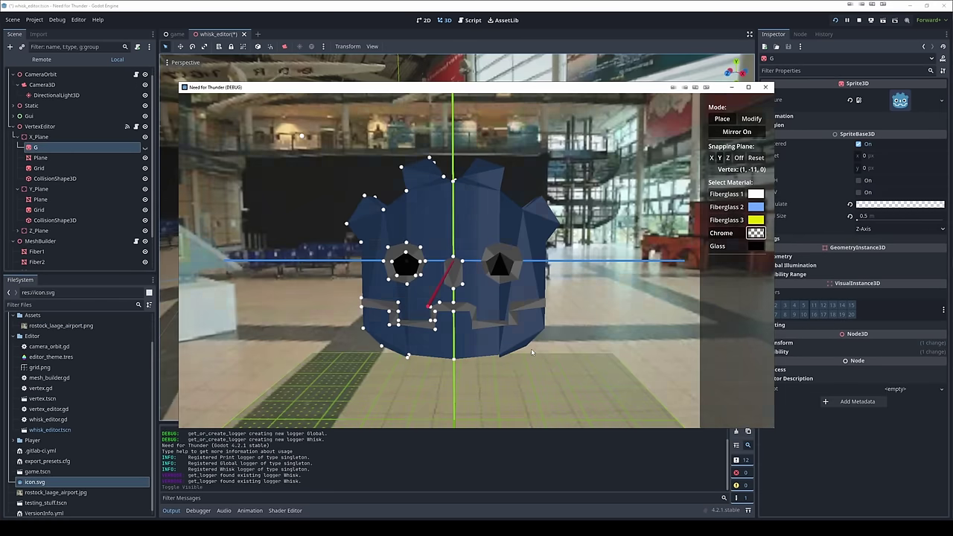
- Clear the editor window from behind the running game, maximize the game window, and inspect the mirrored Godot head mesh
middle_drag(533, 352, 564, 213)
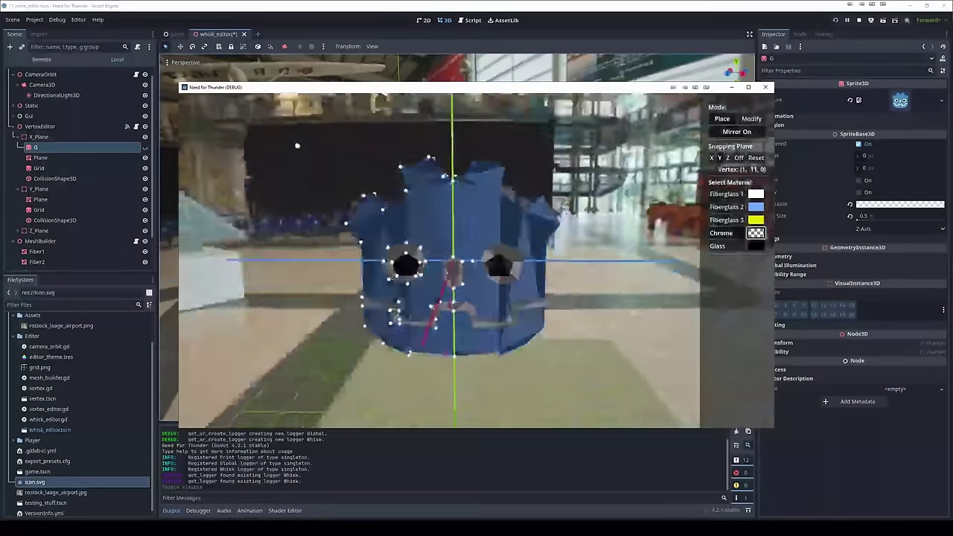
middle_drag(298, 146, 325, 149)
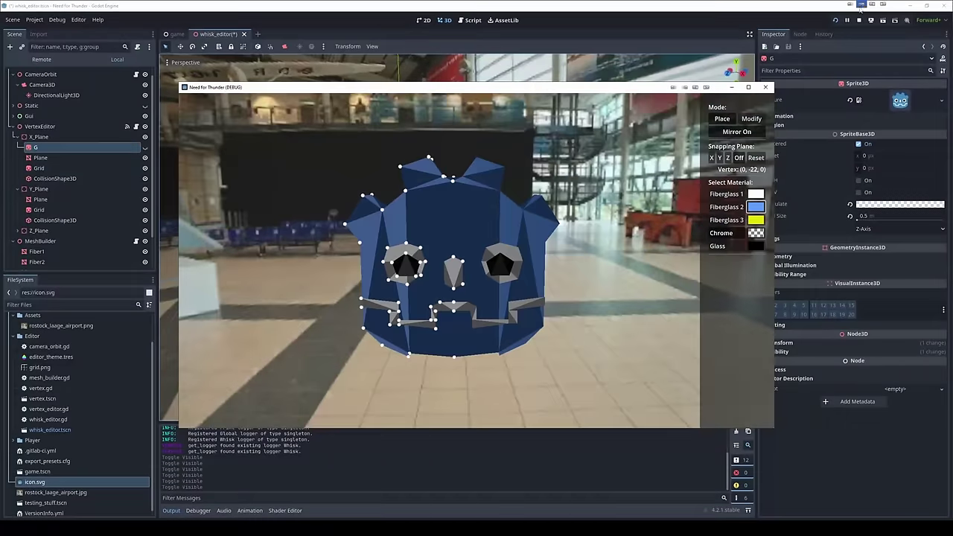
click(865, 6)
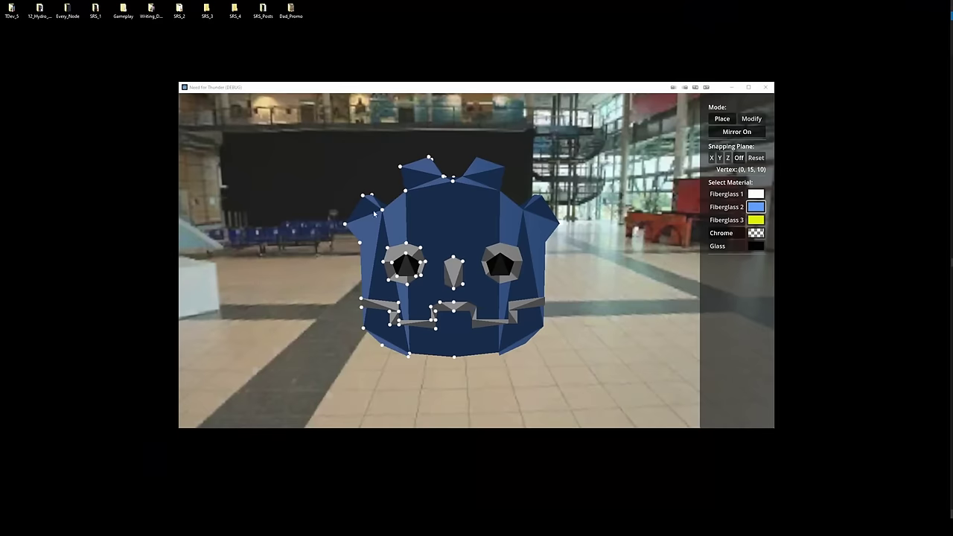
click(749, 87)
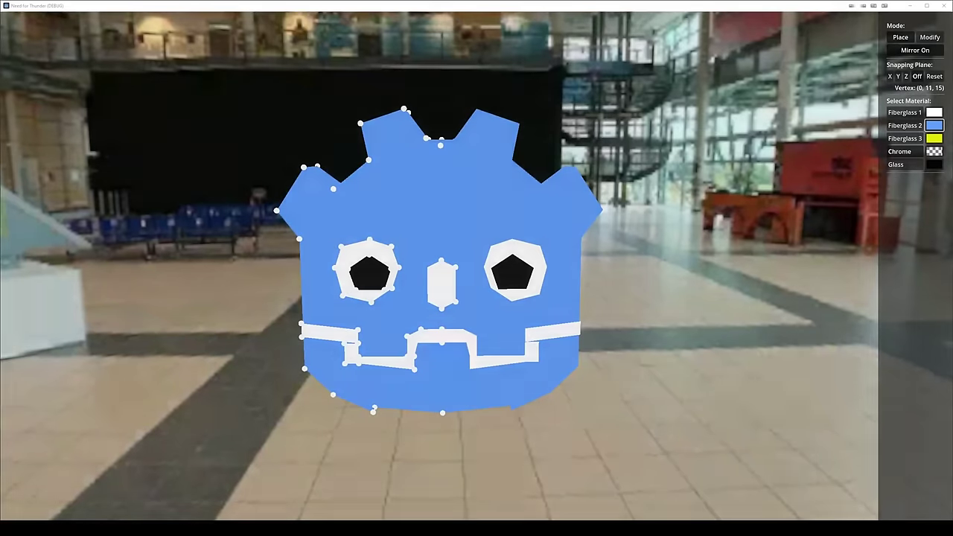
middle_drag(476, 268, 531, 180)
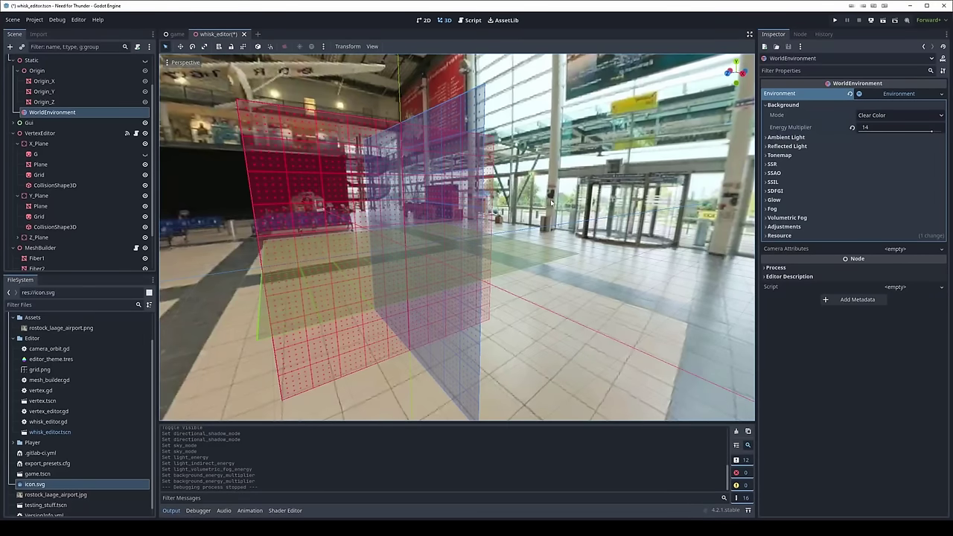
- Select the airport backdrop sphere and undo the recent background energy, light energy, sky mode, shadow mode, visibility and modulate changes
click(502, 171)
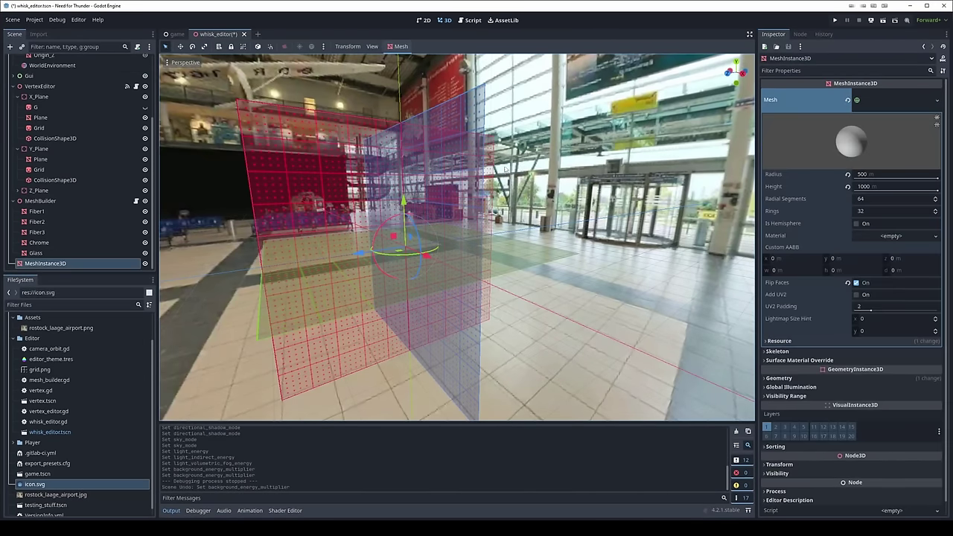
key(ctrl+z)
key(ctrl+z)
key(ctrl+z)
key(ctrl+z)
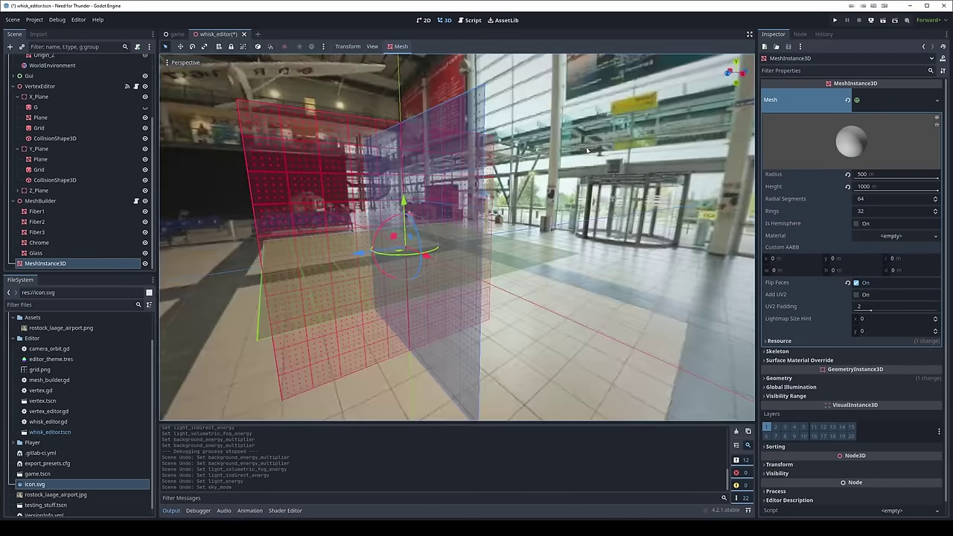
key(ctrl+z)
key(ctrl+z)
key(ctrl+z)
key(ctrl+z)
key(ctrl+z)
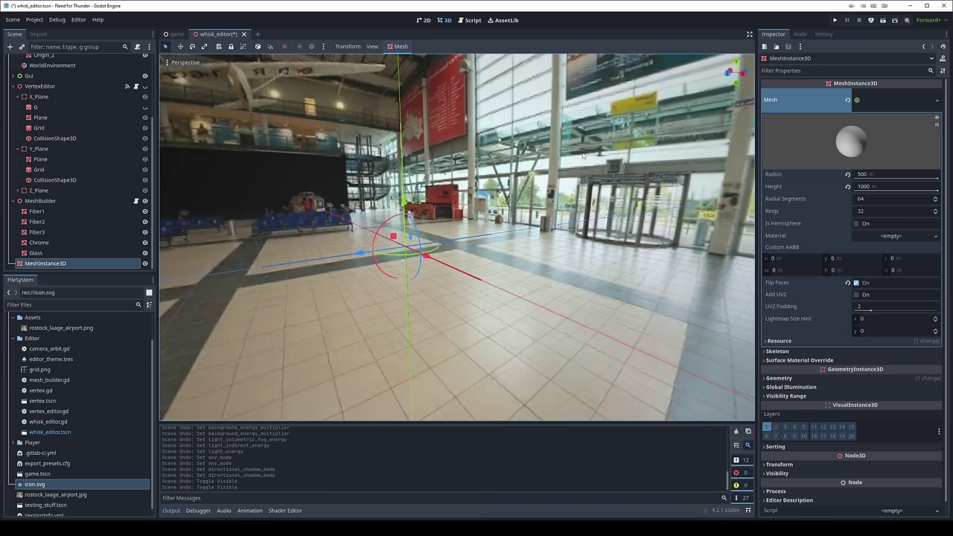
key(ctrl+z)
key(ctrl+z)
key(ctrl+z)
key(ctrl+z)
key(ctrl+z)
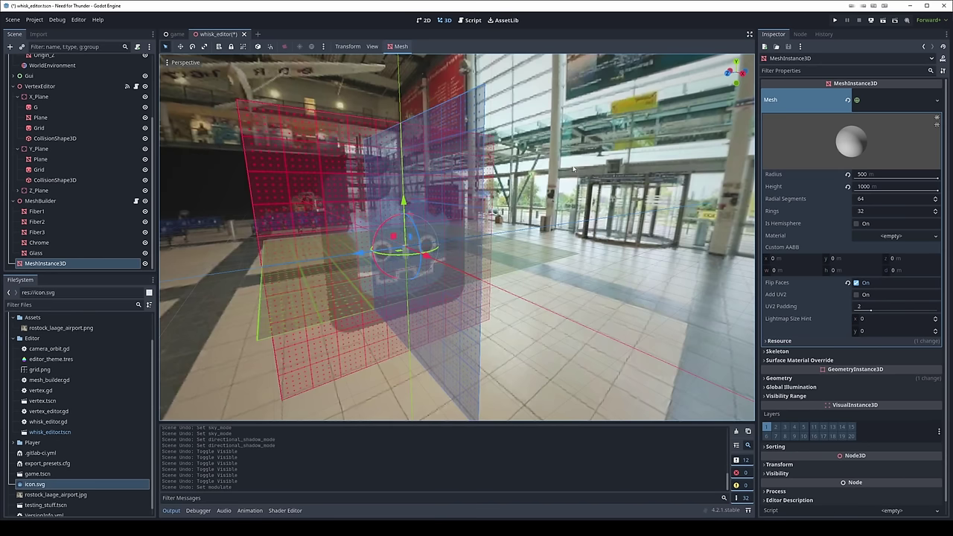